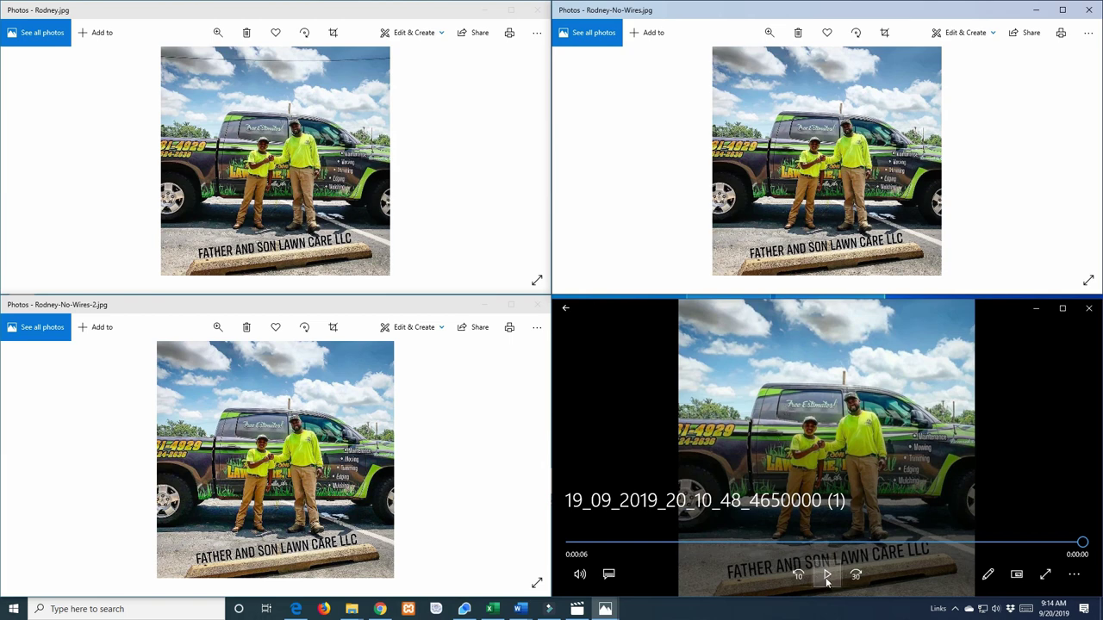
# Play the truck photo's video version beside the three stills, then return to the Instagram profile.
pyautogui.click(826, 575)
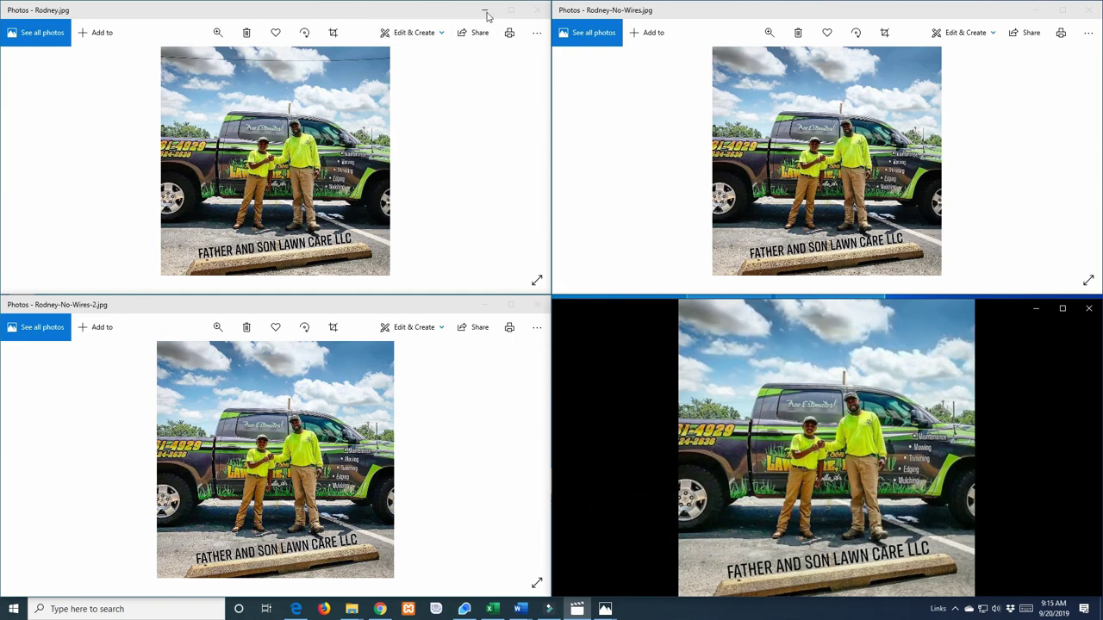
pyautogui.hotkey('alt', 'Tab')
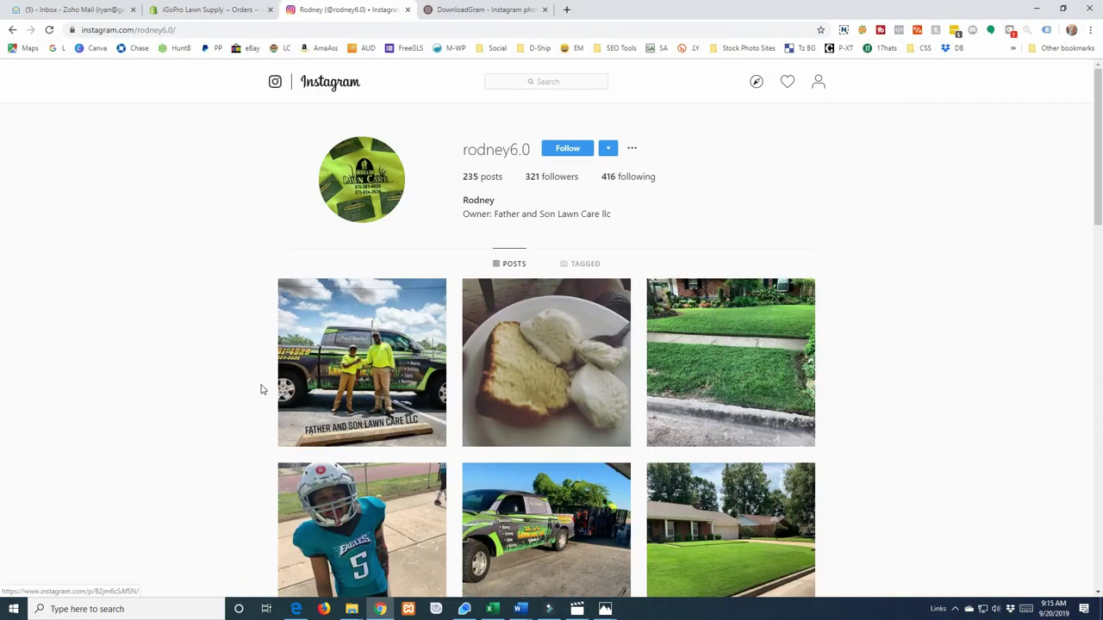
# Open the first profile post, the Father and Son Lawn Care truck photo.
pyautogui.click(351, 330)
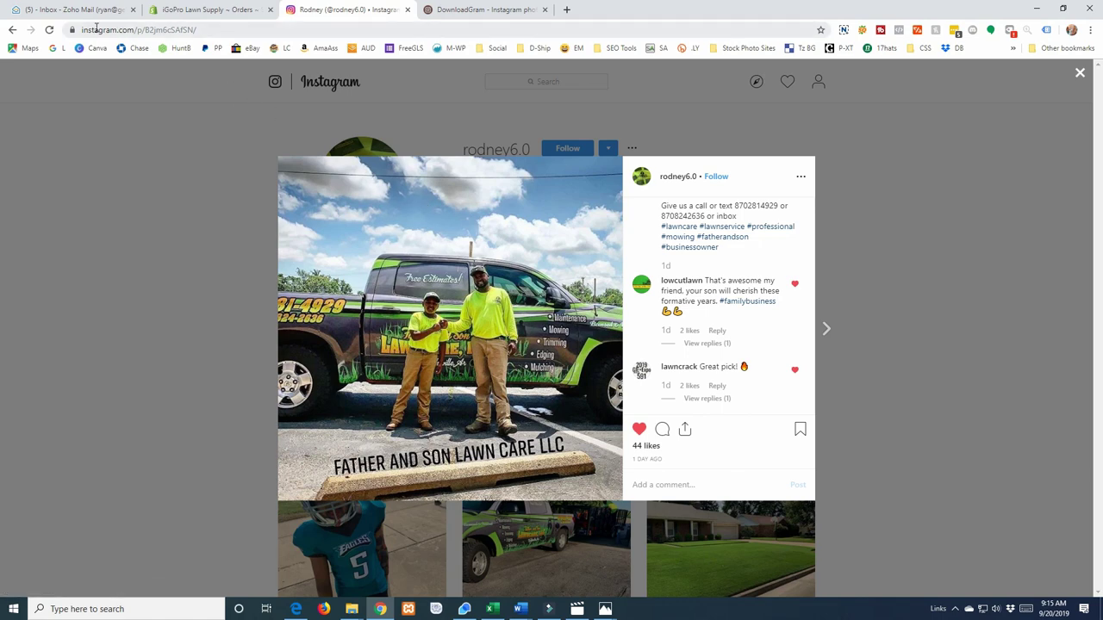
pyautogui.click(483, 10)
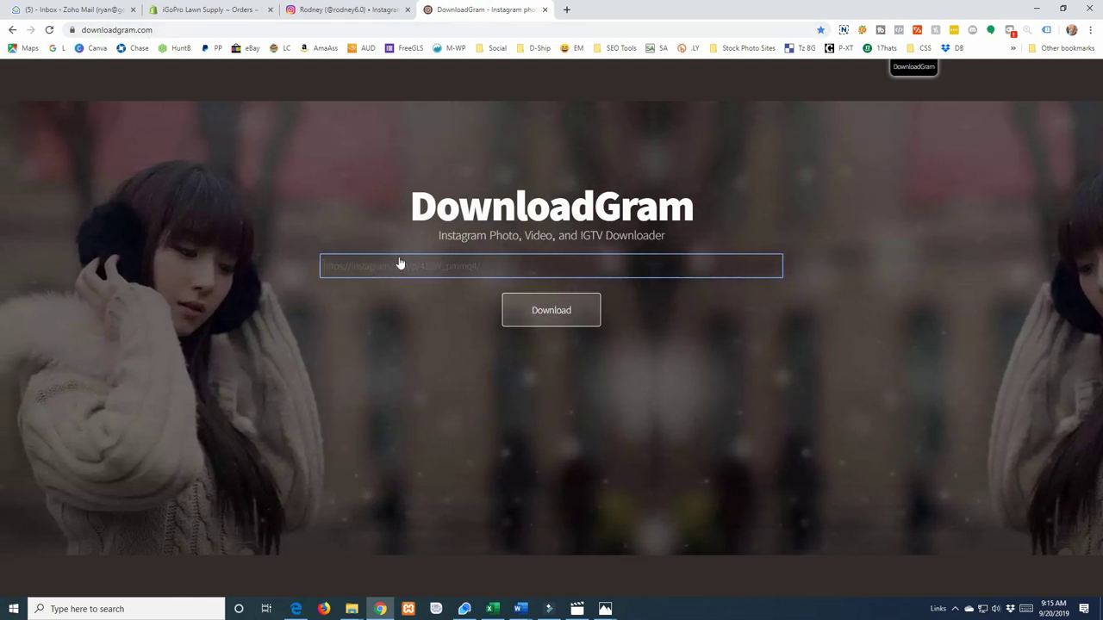
# Paste the truck post's Instagram URL into DownloadGram to download its image, then minimize Chrome.
pyautogui.click(362, 10)
pyautogui.click(226, 32)
pyautogui.hotkey('ctrl', 'c')
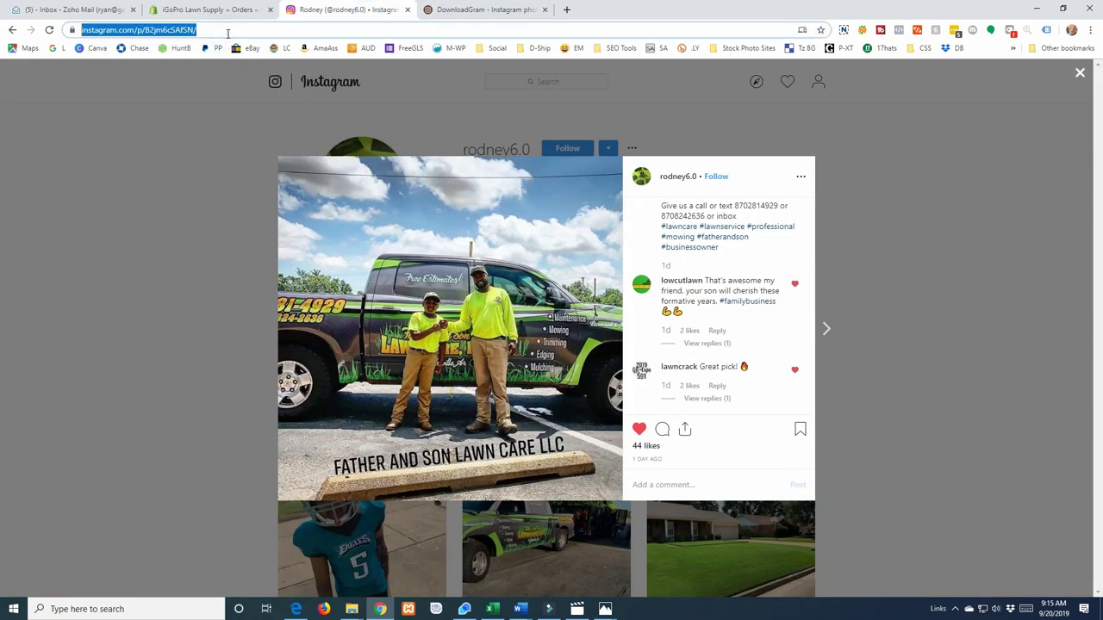
pyautogui.click(505, 9)
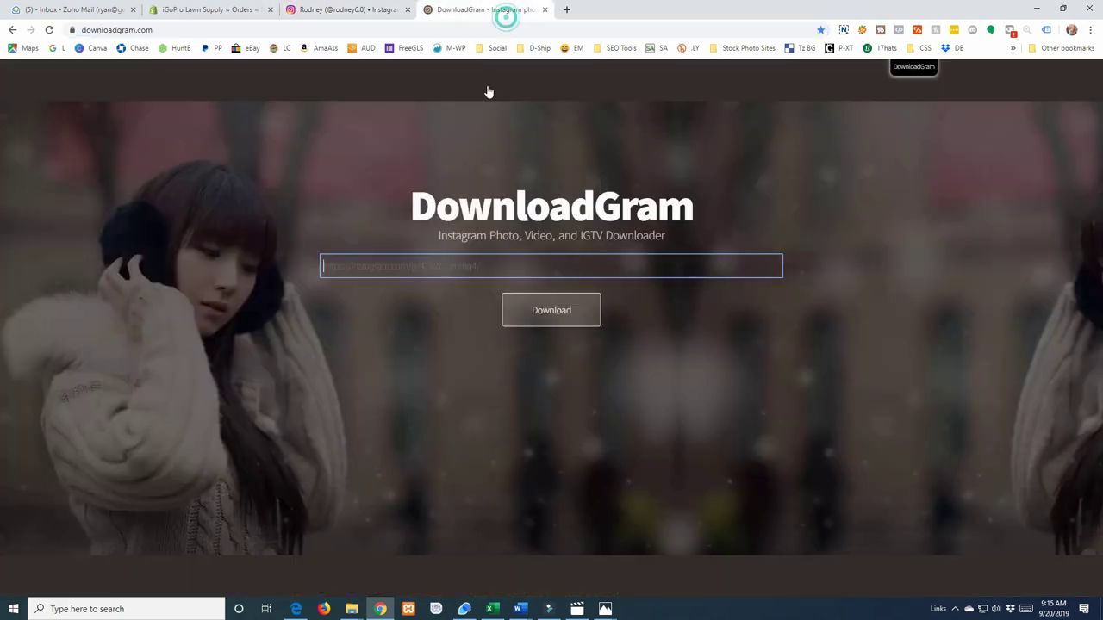
pyautogui.click(472, 267)
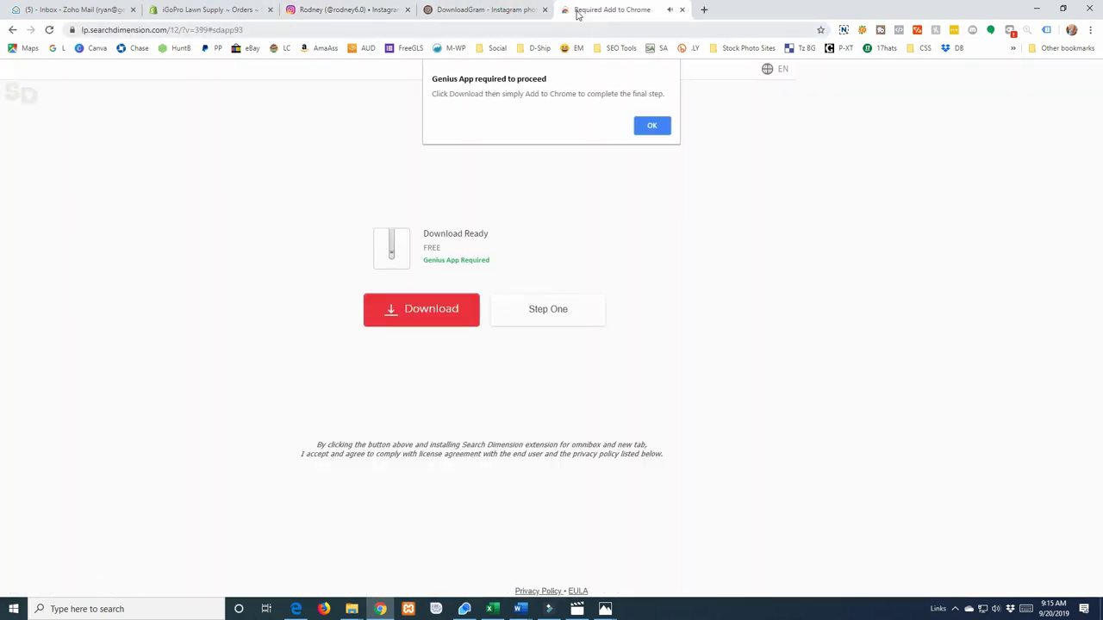
pyautogui.click(681, 9)
pyautogui.click(528, 269)
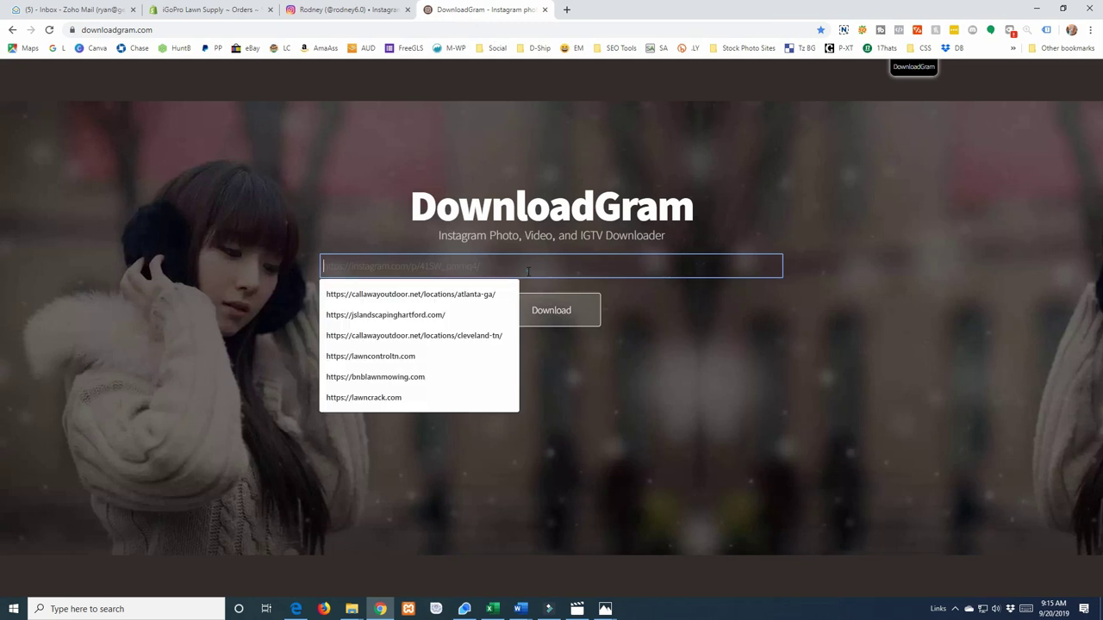
pyautogui.hotkey('ctrl', 'v')
pyautogui.click(559, 319)
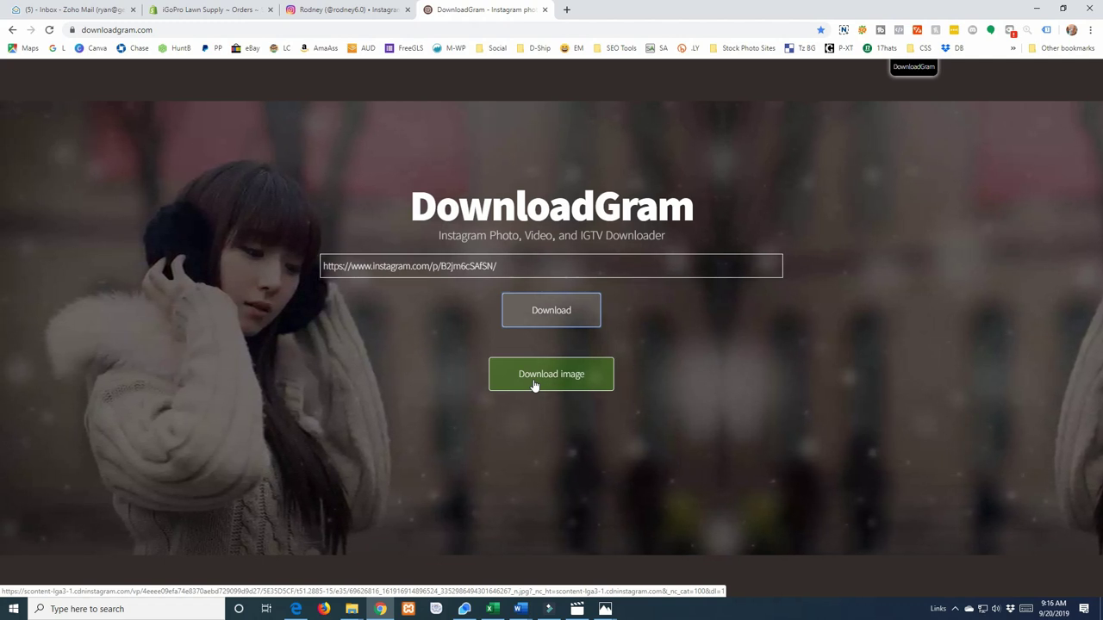
pyautogui.click(1040, 10)
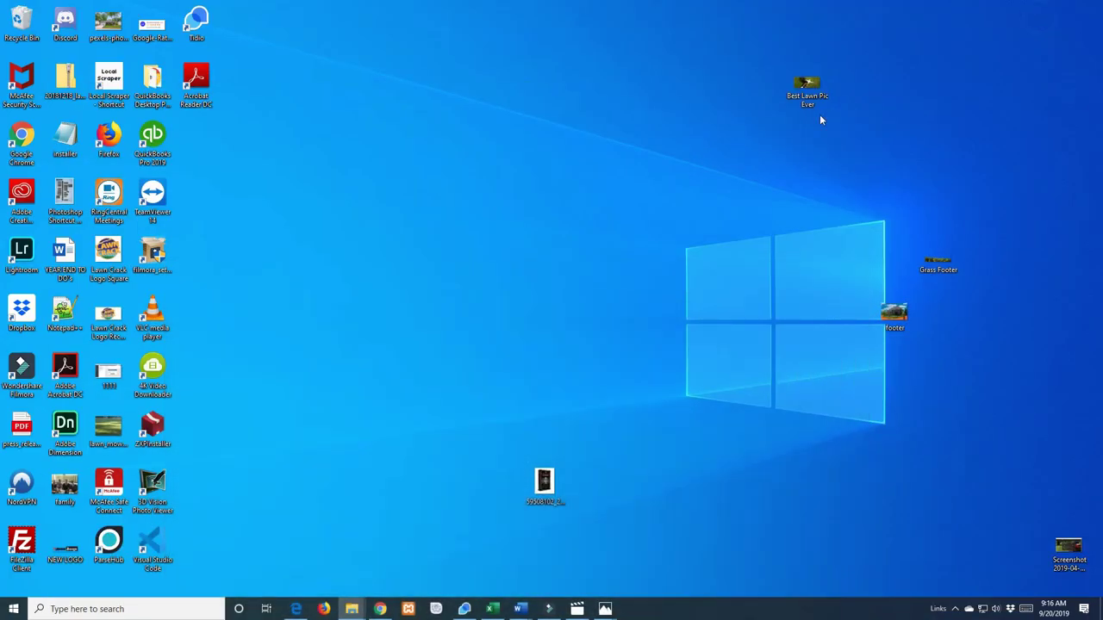
# Launch Photoshop CC from the Creative Cloud desktop app.
pyautogui.doubleClick(22, 198)
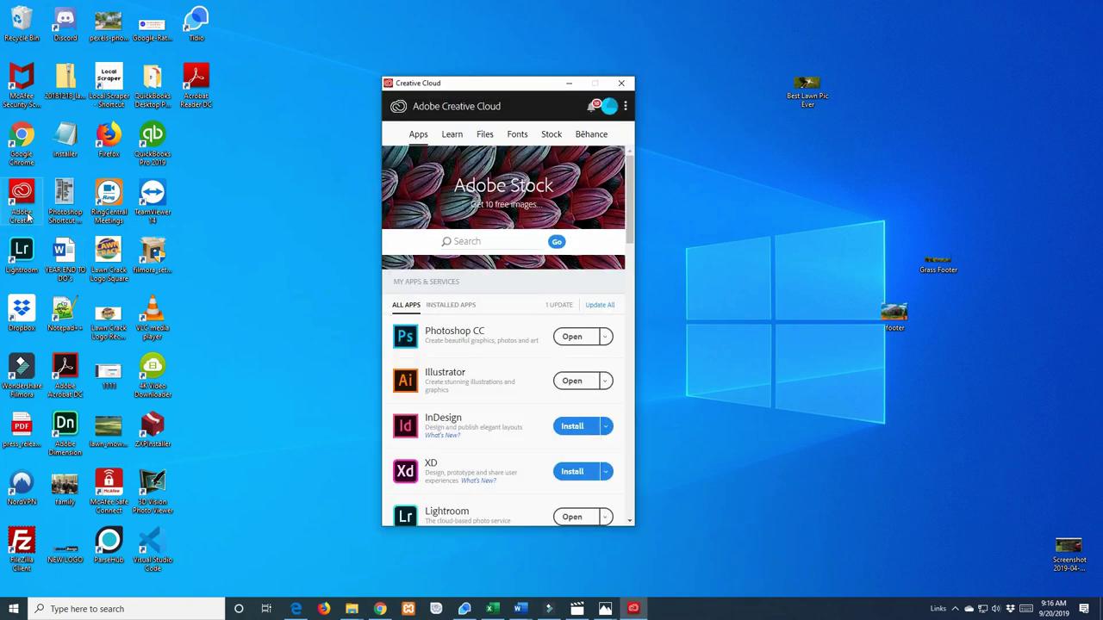
pyautogui.click(572, 337)
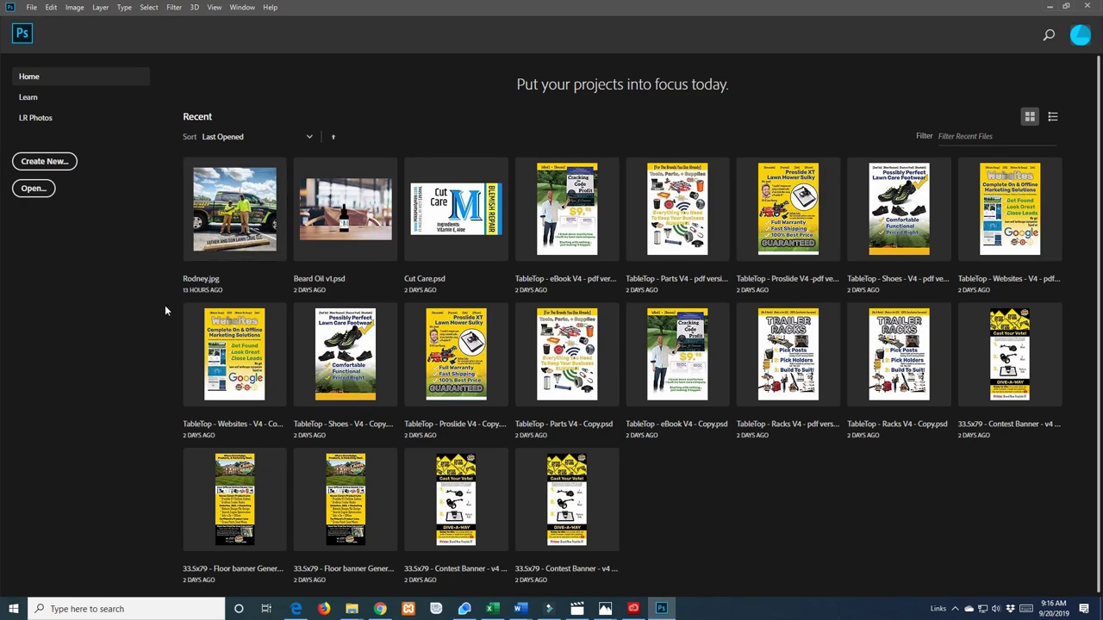
# Create a new document and drag the Rodney.jpg truck photo into Photoshop.
pyautogui.click(50, 167)
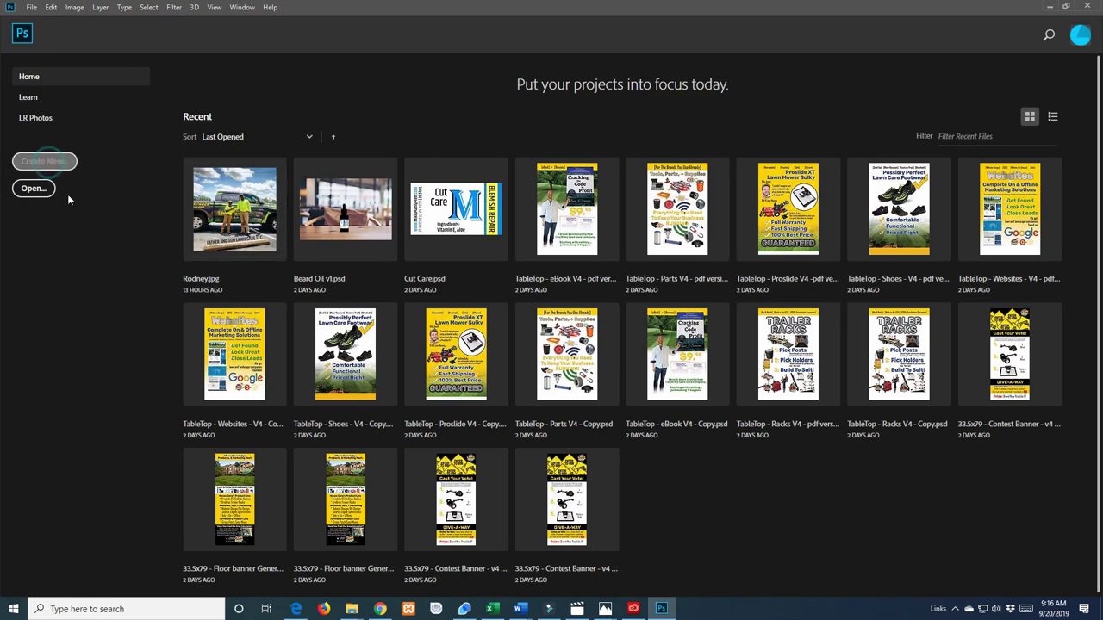
pyautogui.click(931, 513)
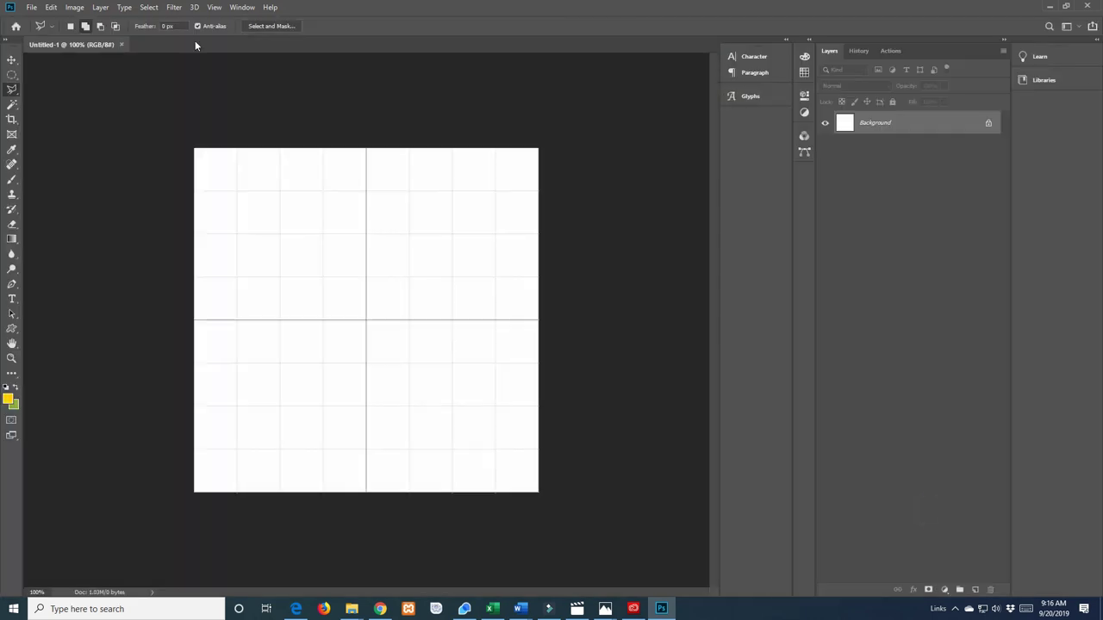
pyautogui.moveTo(143, 247); pyautogui.dragTo(221, 44)
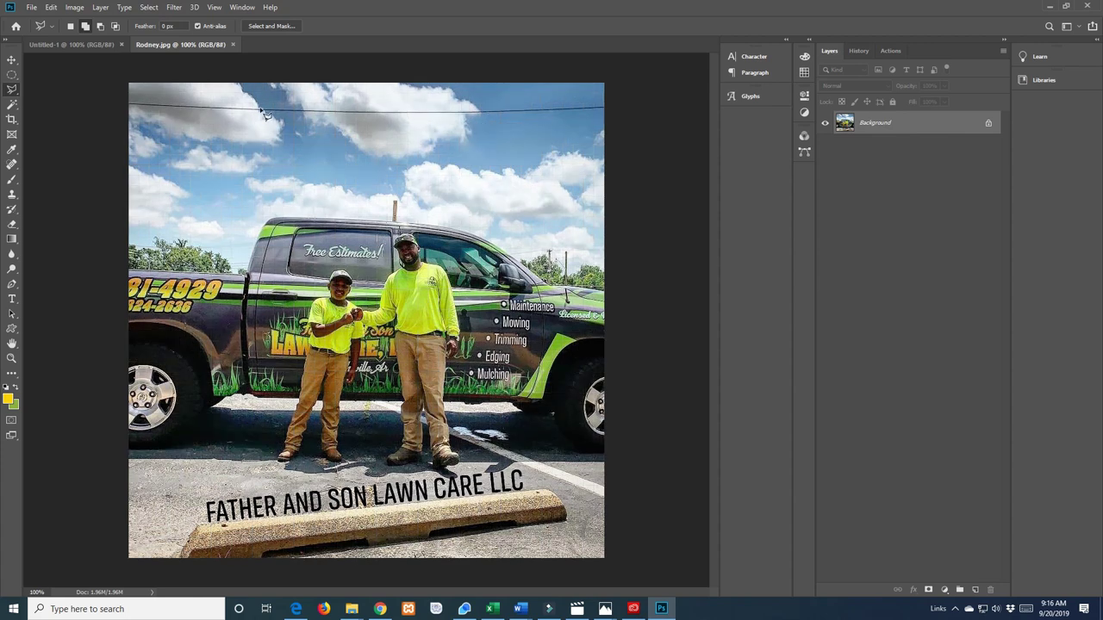
# Trace a new Polygonal Lasso selection around the power line across the top of the sky.
pyautogui.moveTo(12, 89); pyautogui.dragTo(51, 100)
pyautogui.click(71, 26)
pyautogui.click(120, 97)
pyautogui.click(491, 109)
pyautogui.click(612, 101)
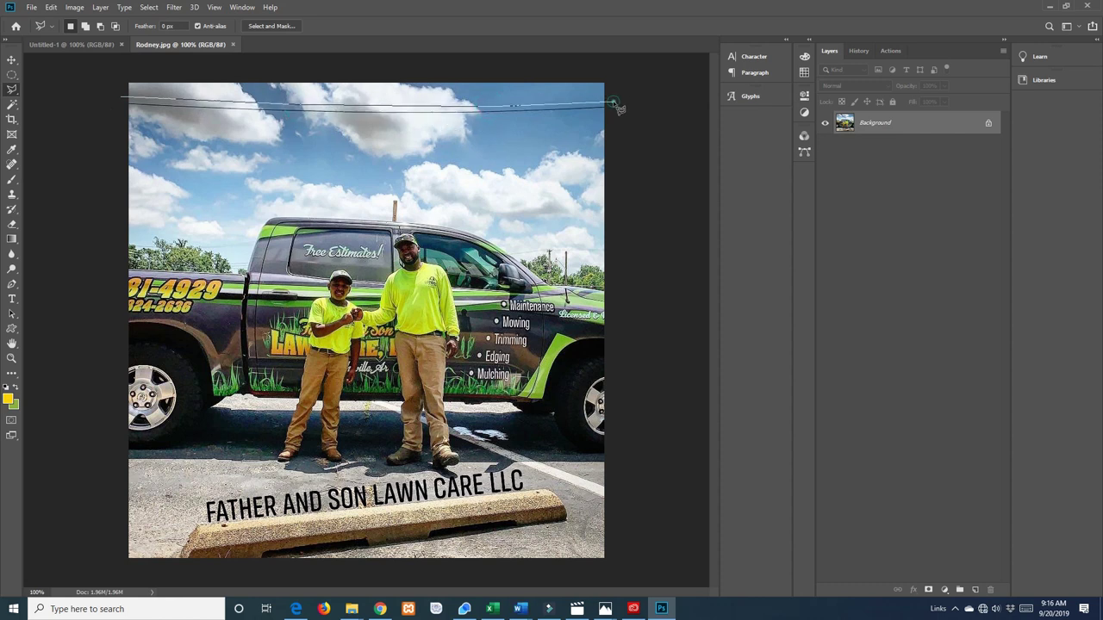
pyautogui.click(612, 112)
pyautogui.click(336, 118)
pyautogui.click(216, 112)
pyautogui.click(121, 112)
pyautogui.doubleClick(118, 100)
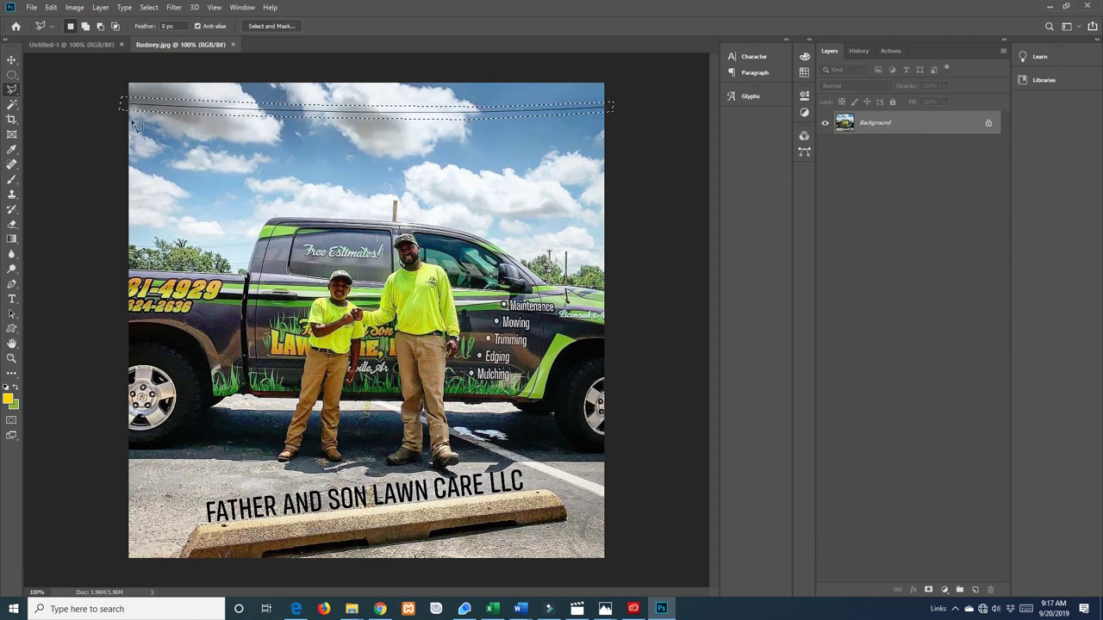
# Content-Aware Fill the power line, excluding the left strip and truck lettering from sampling, then deselect.
pyautogui.click(52, 8)
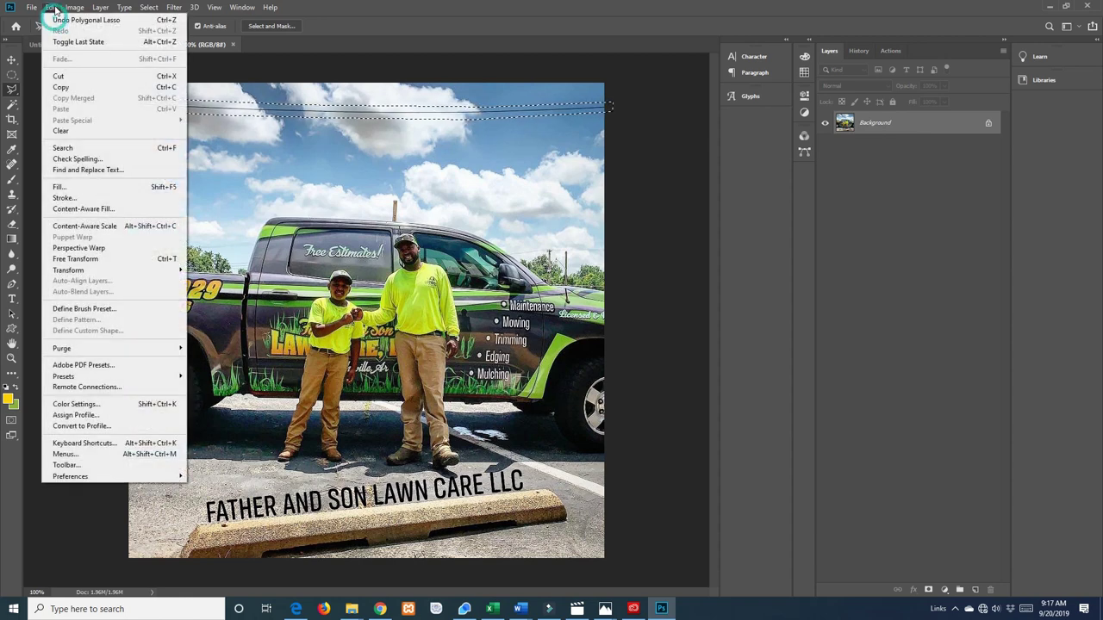
pyautogui.click(82, 209)
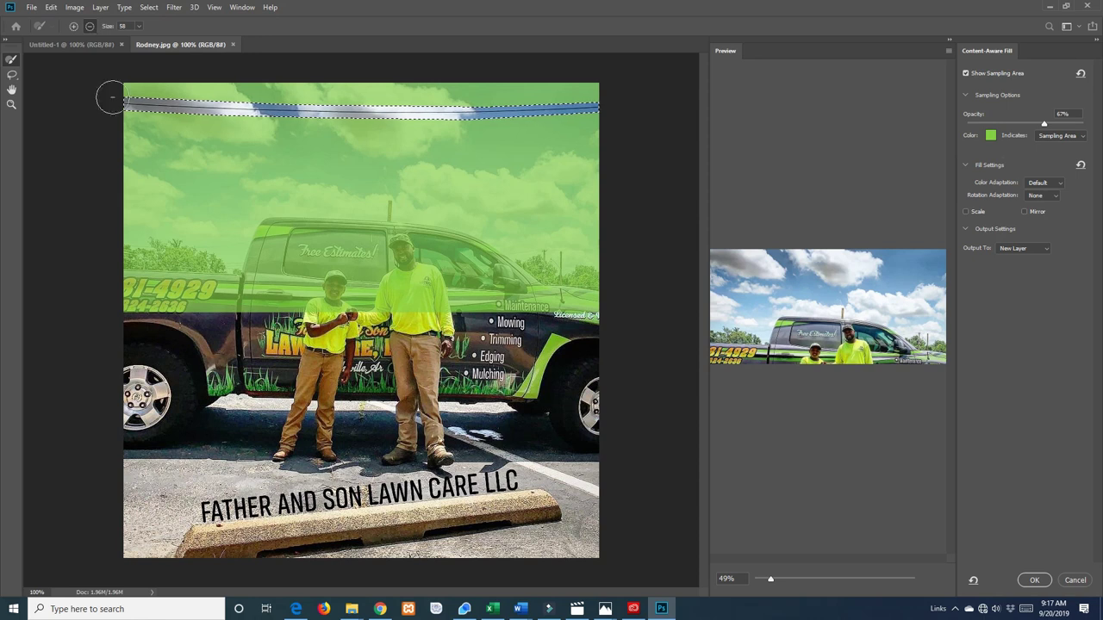
pyautogui.moveTo(124, 248)
pyautogui.mouseDown()
pyautogui.moveTo(238, 265)
pyautogui.moveTo(245, 241)
pyautogui.moveTo(274, 229)
pyautogui.moveTo(384, 229)
pyautogui.moveTo(393, 212)
pyautogui.moveTo(524, 263)
pyautogui.moveTo(601, 259)
pyautogui.moveTo(569, 276)
pyautogui.moveTo(599, 284)
pyautogui.moveTo(446, 262)
pyautogui.moveTo(277, 261)
pyautogui.mouseUp()
pyautogui.moveTo(203, 284)
pyautogui.mouseDown()
pyautogui.moveTo(119, 279)
pyautogui.moveTo(127, 293)
pyautogui.moveTo(246, 294)
pyautogui.moveTo(326, 274)
pyautogui.moveTo(290, 267)
pyautogui.moveTo(384, 269)
pyautogui.moveTo(595, 305)
pyautogui.moveTo(148, 310)
pyautogui.mouseUp()
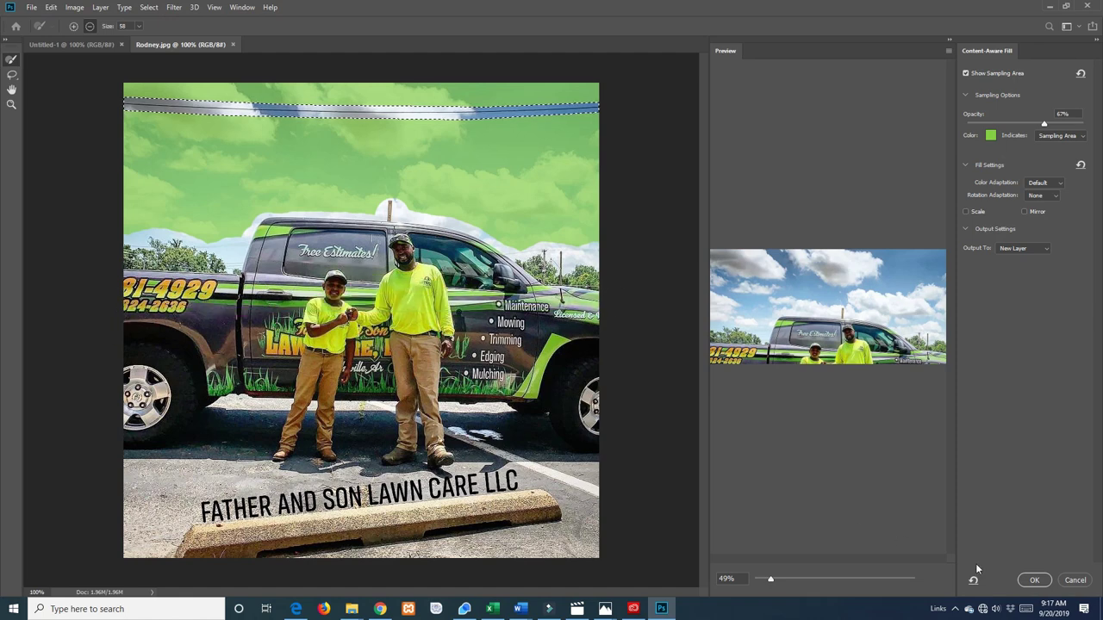
pyautogui.click(1034, 580)
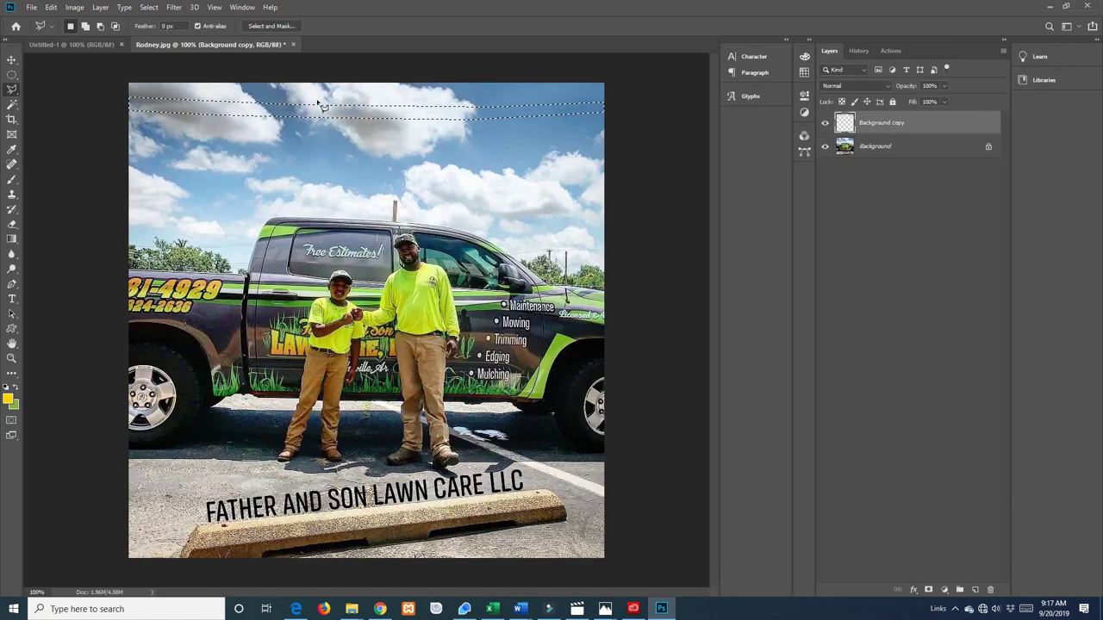
pyautogui.hotkey('ctrl', 'd')
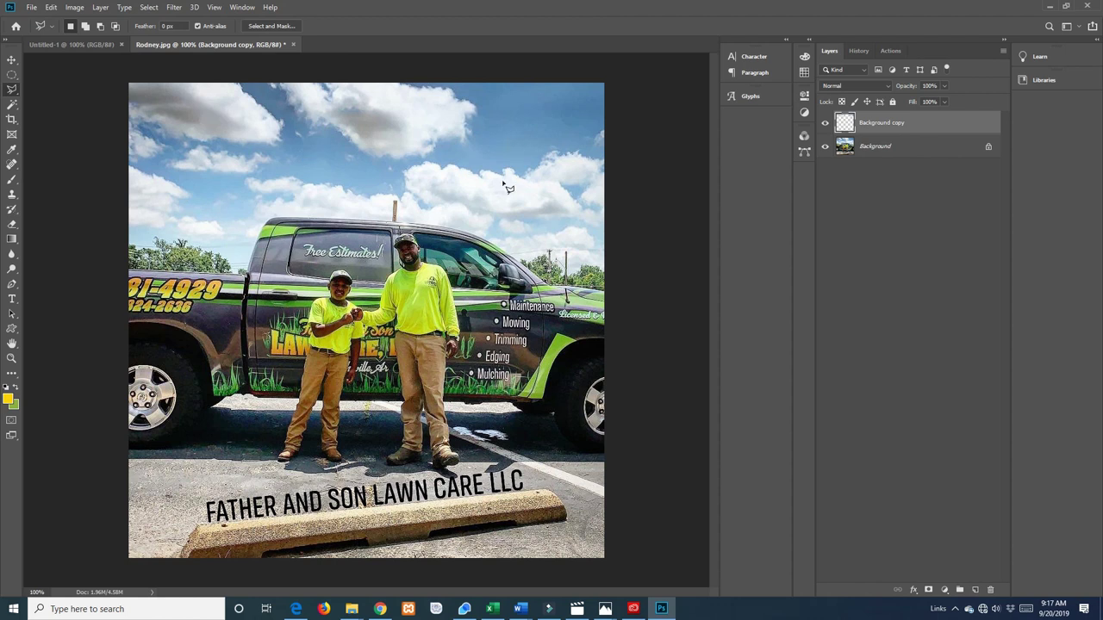
pyautogui.press('Return')
# Launch Lightroom and choose Rodney-No-Wires from the Platographs folder for import.
pyautogui.click(1049, 7)
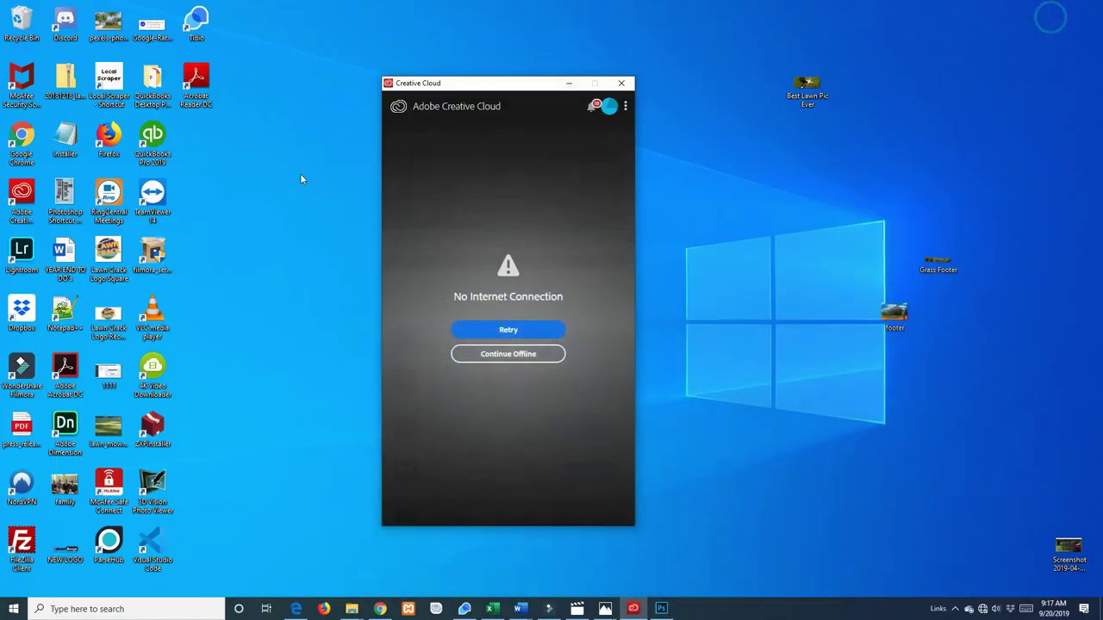
pyautogui.doubleClick(26, 257)
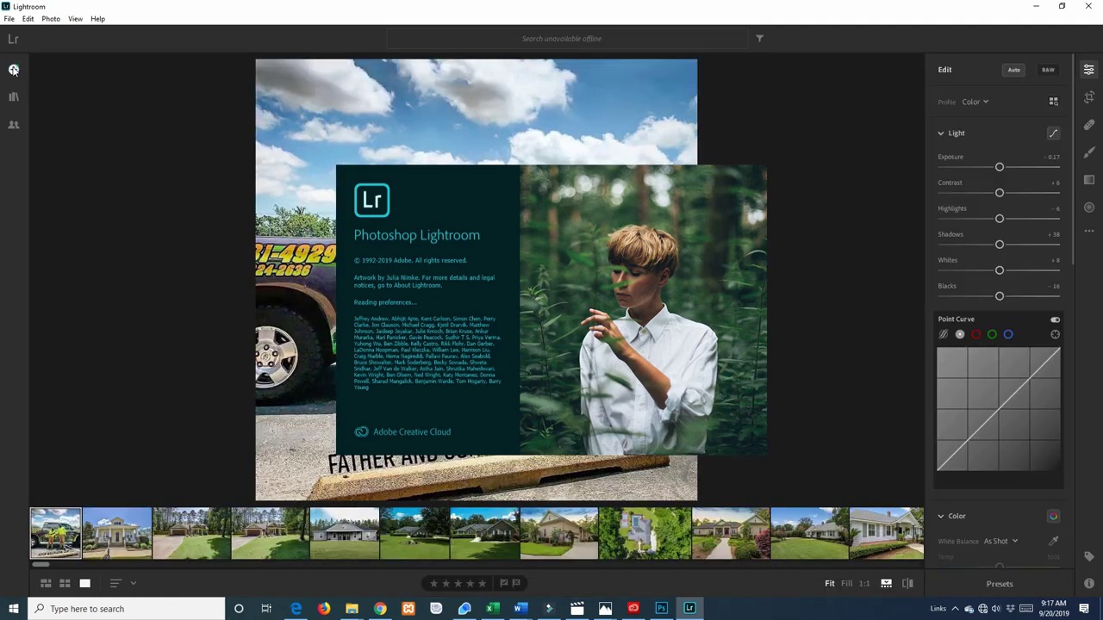
pyautogui.click(13, 69)
pyautogui.click(136, 86)
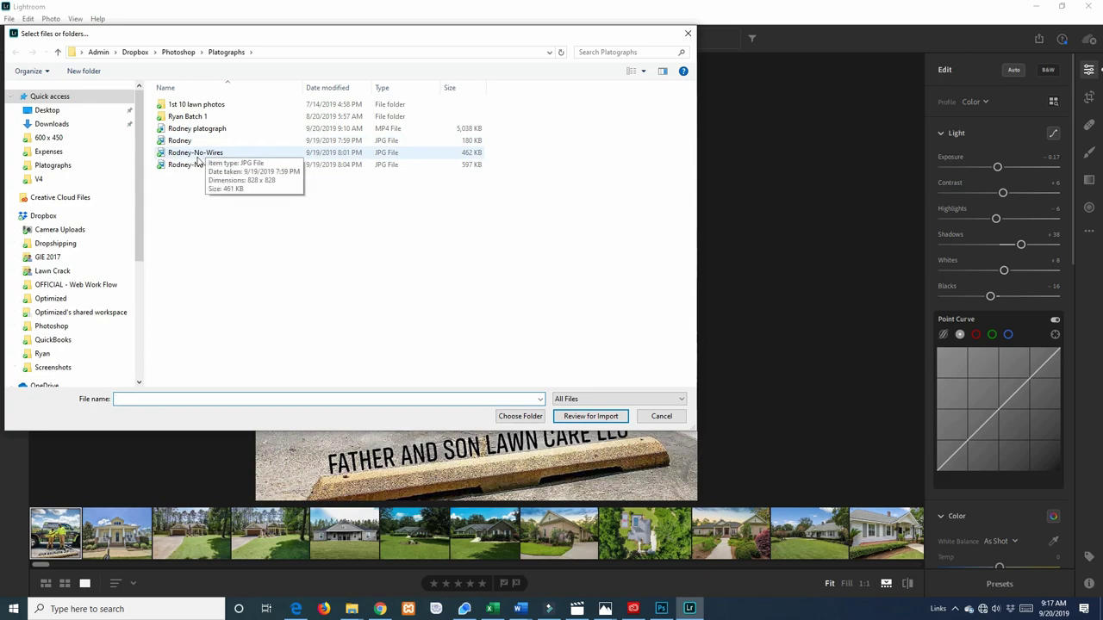
pyautogui.click(198, 155)
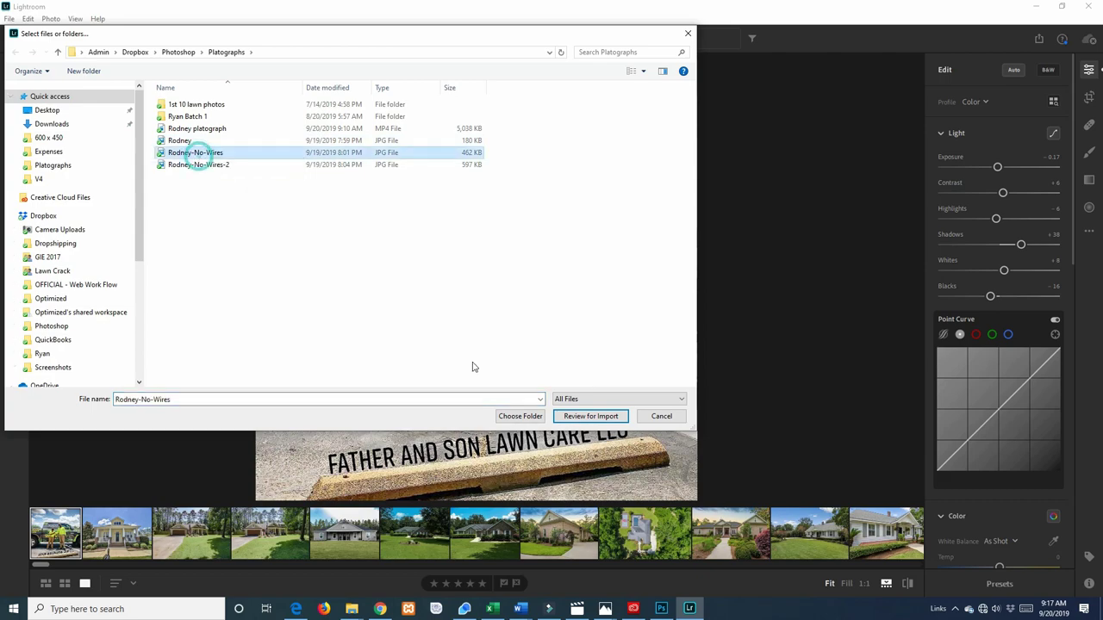
pyautogui.click(591, 417)
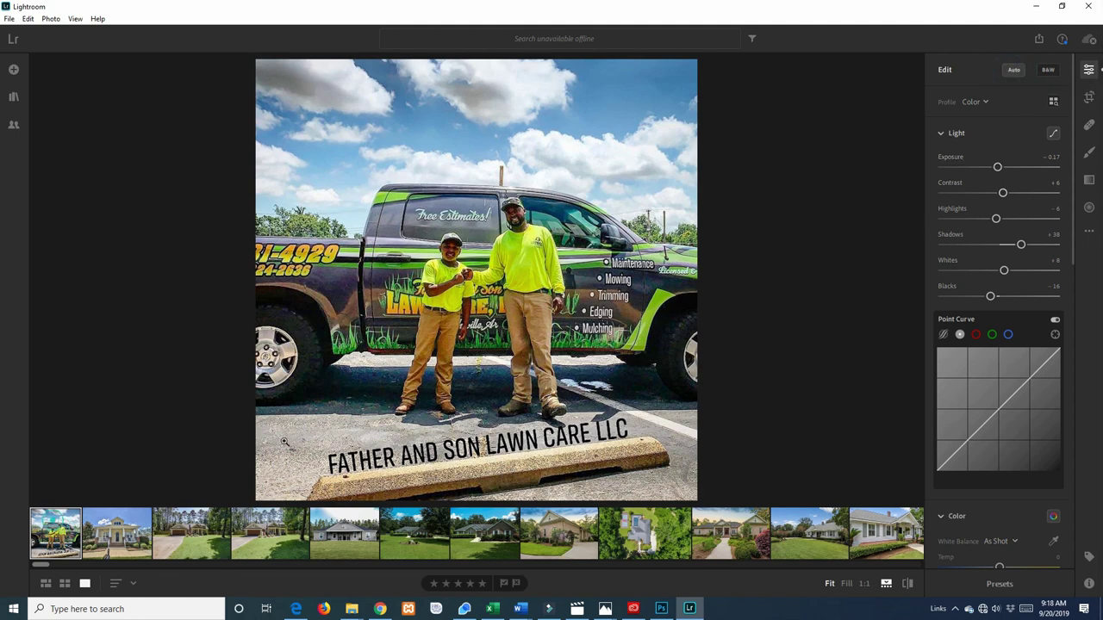
# Preview the truck photo in B&W, revert it to Color, then move to the grey house photo.
pyautogui.click(1013, 72)
pyautogui.click(1048, 70)
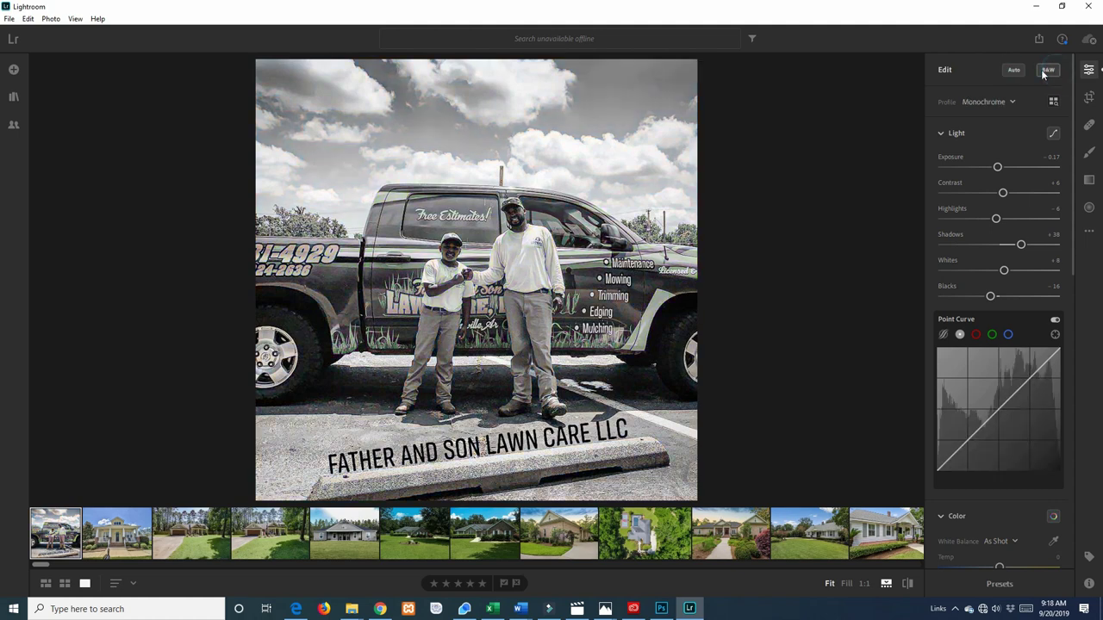
pyautogui.click(1048, 72)
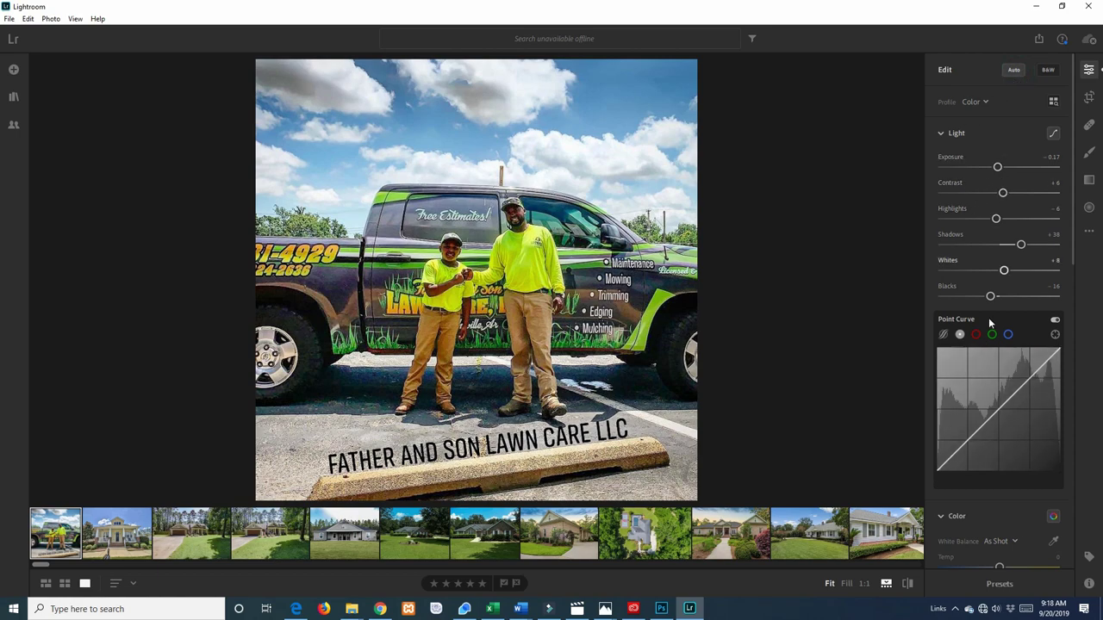
pyautogui.press('Right')
pyautogui.press('Right')
pyautogui.press('Right')
pyautogui.press('Right')
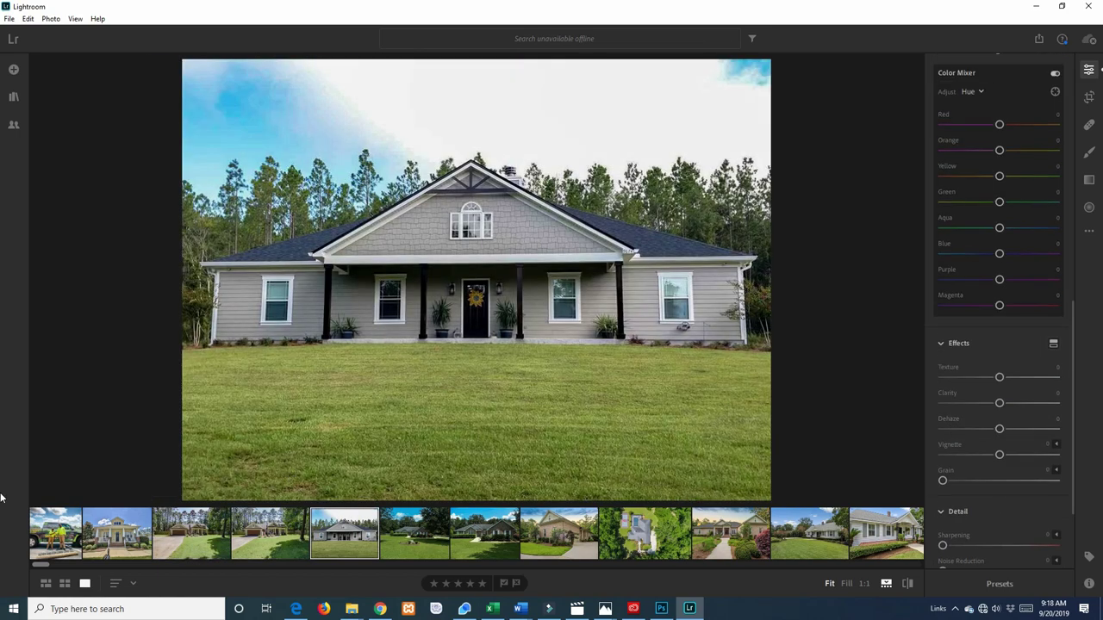
# Back on the truck photo, switch Geometry Upright to Off, then back to Level.
pyautogui.click(41, 532)
pyautogui.scroll(-3, 944, 444)
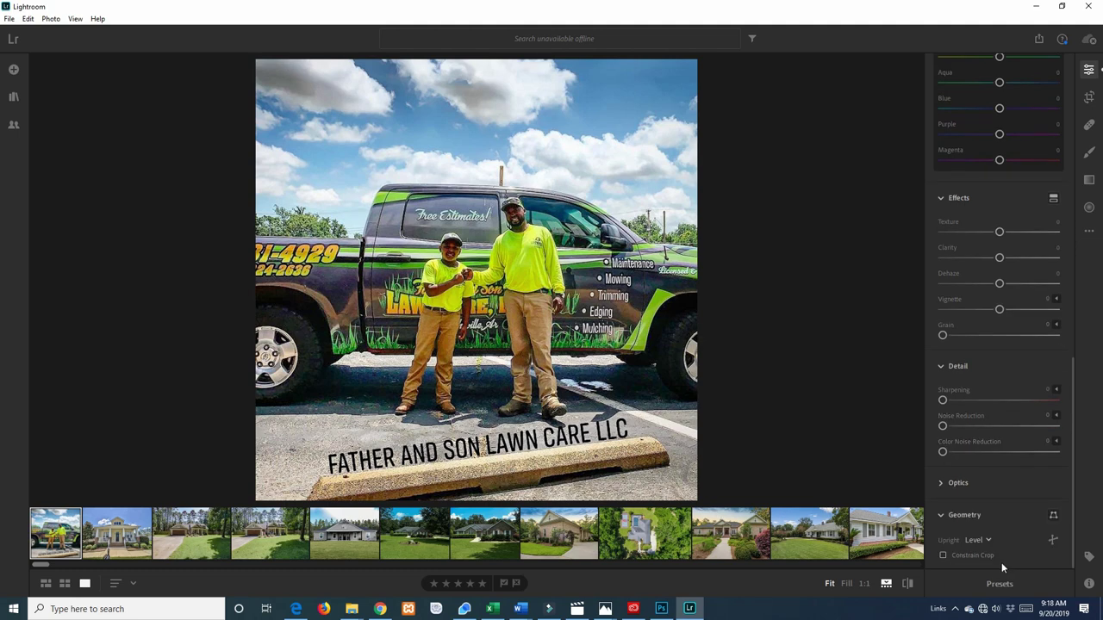
pyautogui.click(976, 541)
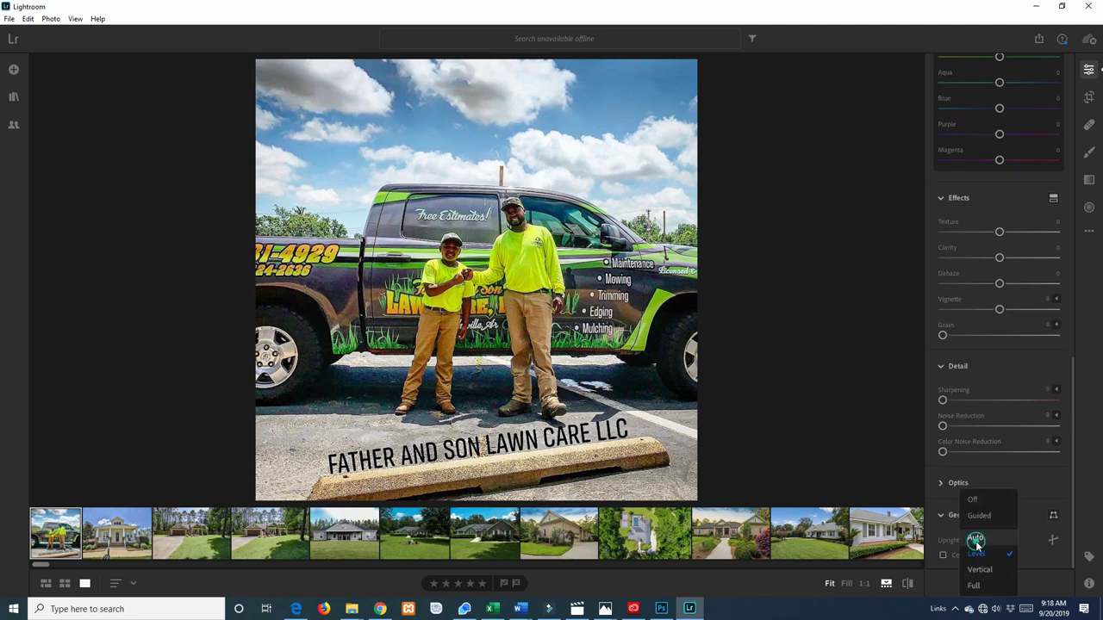
pyautogui.click(977, 502)
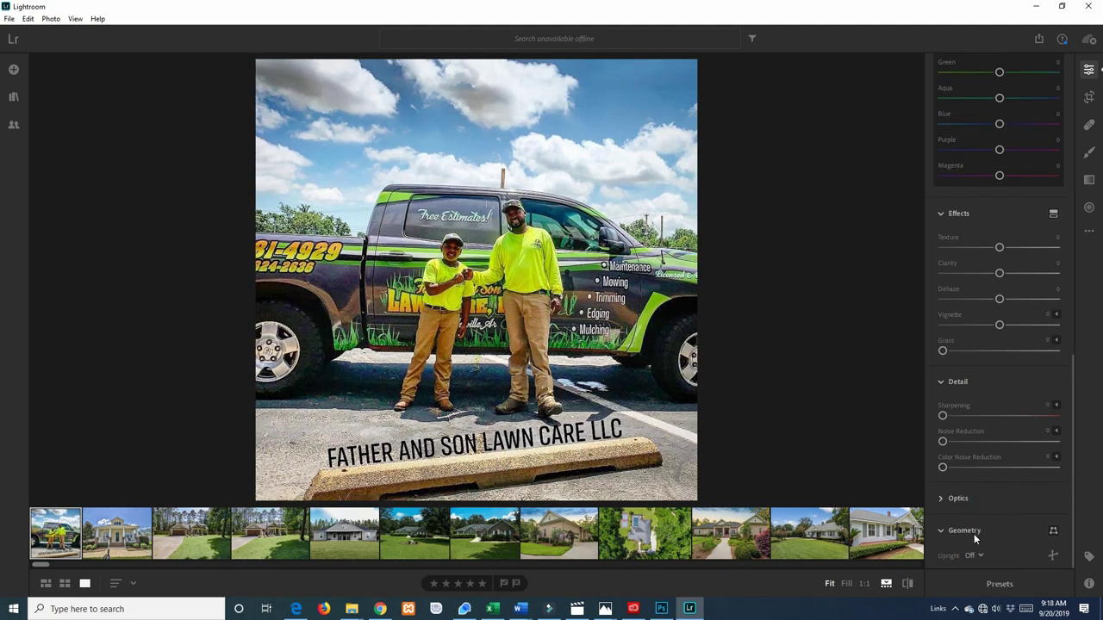
pyautogui.click(972, 555)
pyautogui.click(981, 556)
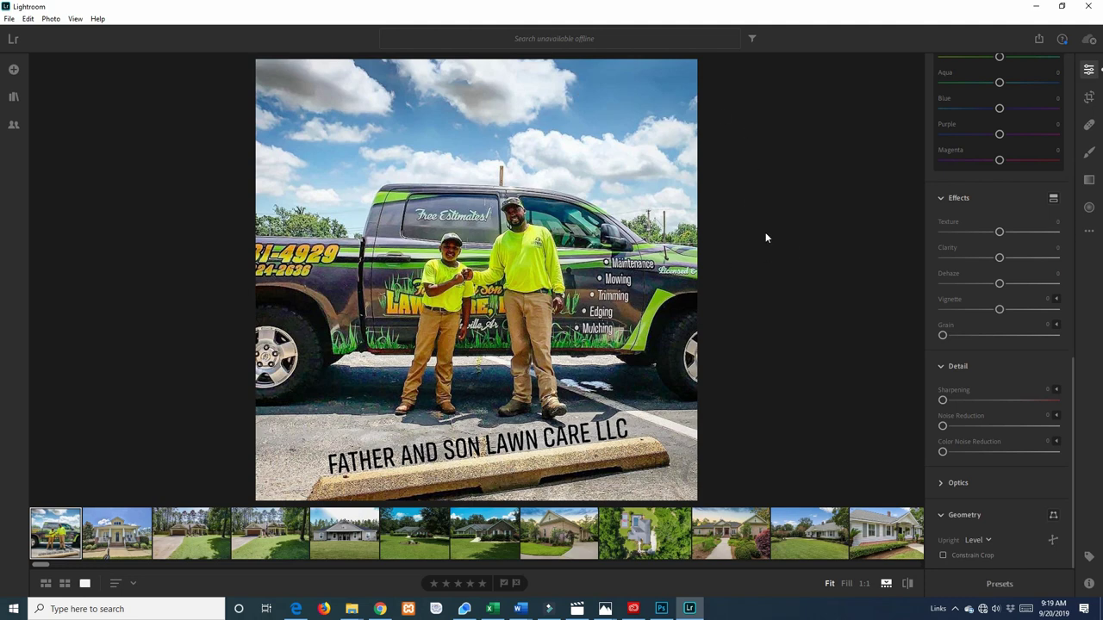
# Open the File > Save To dialog for the edited truck photo.
pyautogui.click(9, 19)
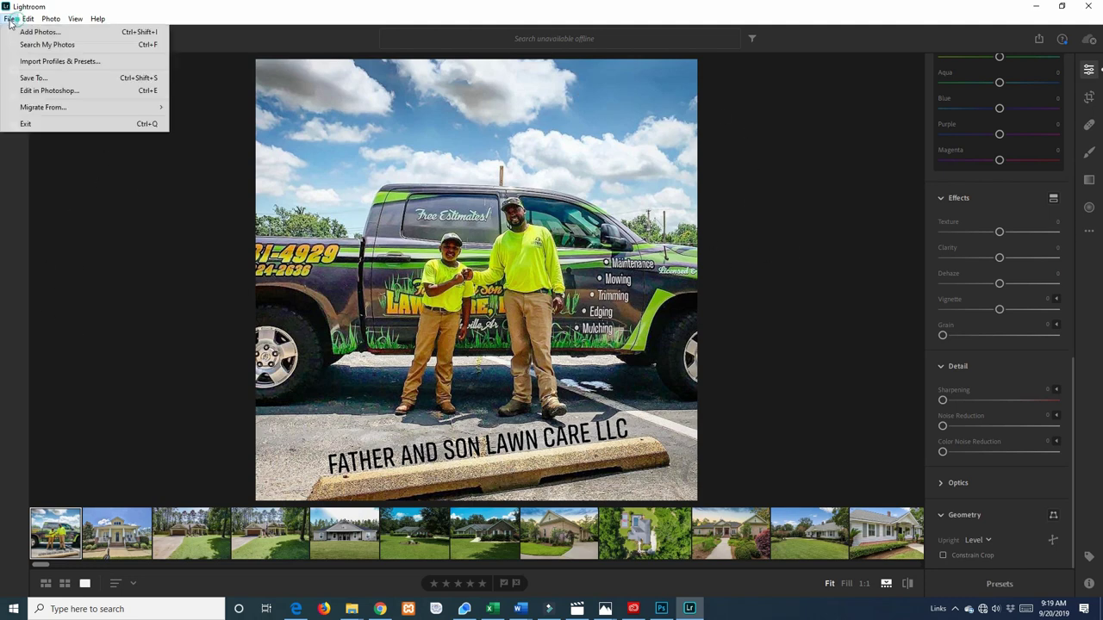
pyautogui.click(43, 80)
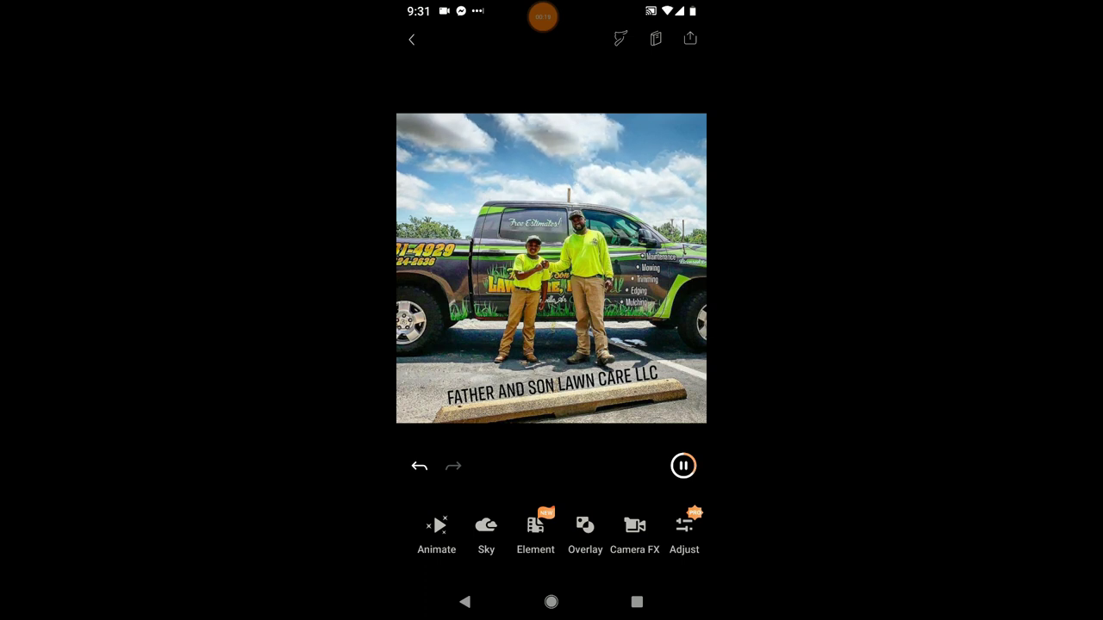
# Enter Animate mode and select the Path tool for drawing cloud motion.
pyautogui.click(435, 530)
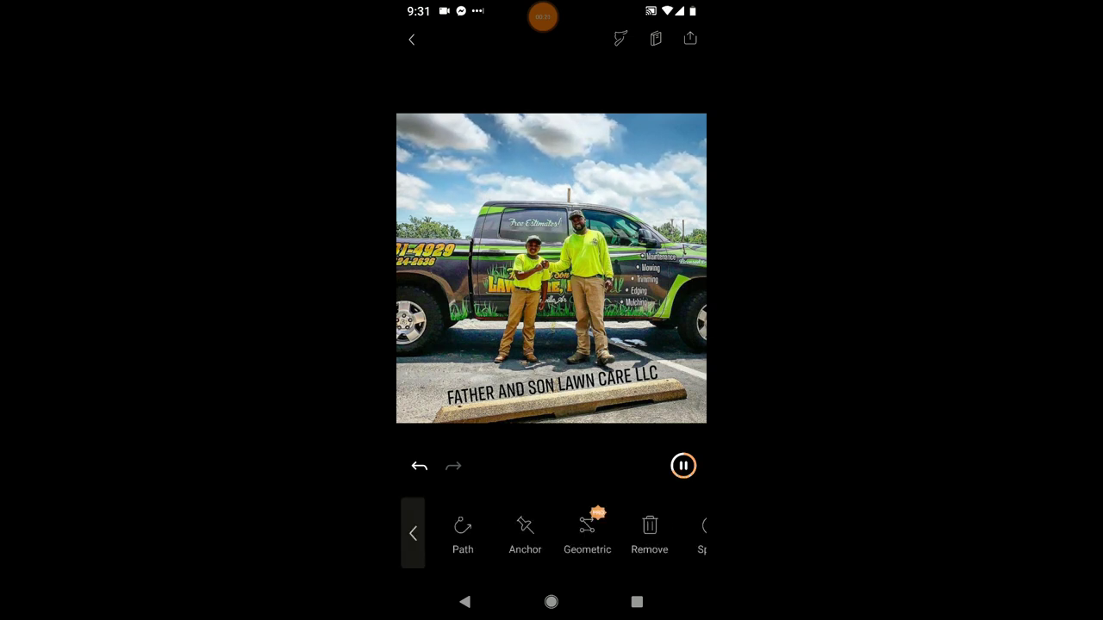
pyautogui.click(463, 530)
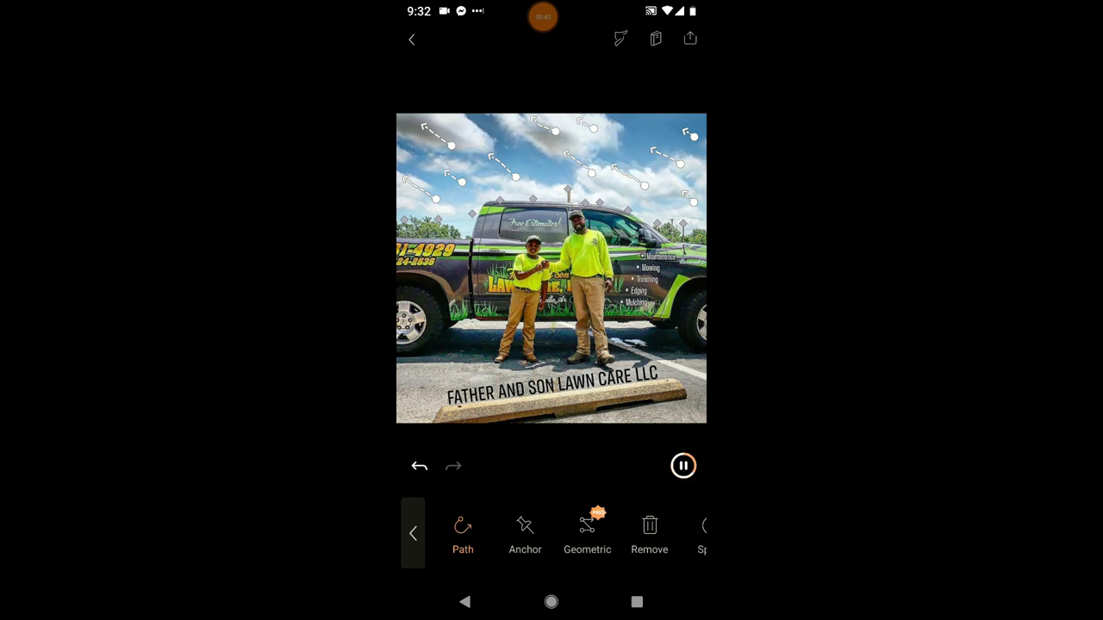
# Anchor points along the truck roofline, then freeze the truck, people and pavement.
pyautogui.click(525, 534)
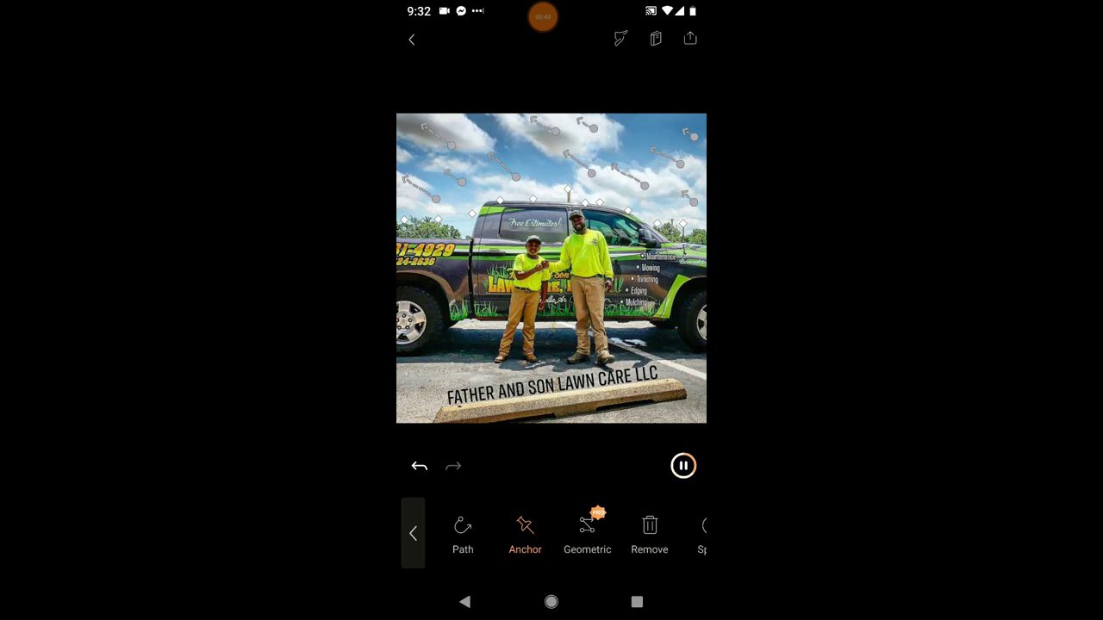
pyautogui.hscroll(3, 551, 534)
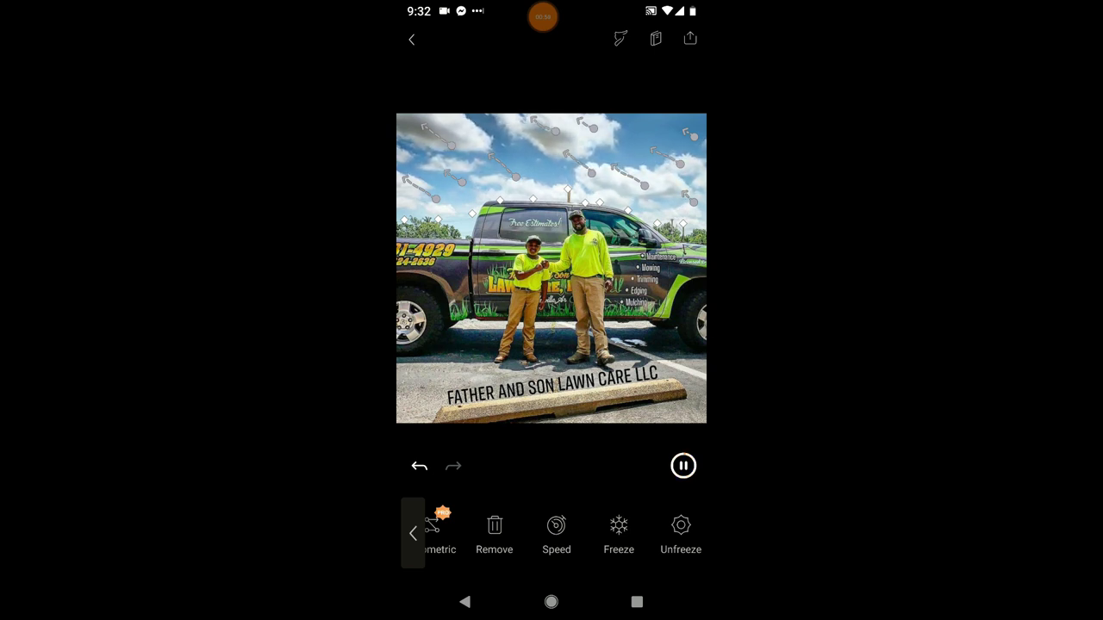
pyautogui.click(618, 532)
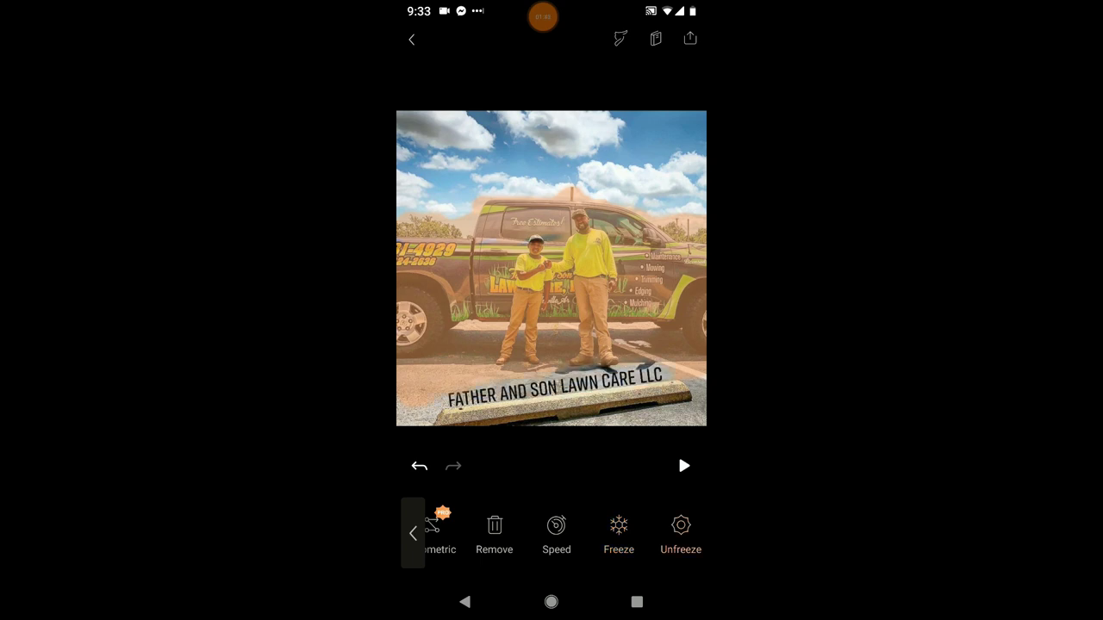
# Play the cloud animation preview from the Animate tools.
pyautogui.click(413, 532)
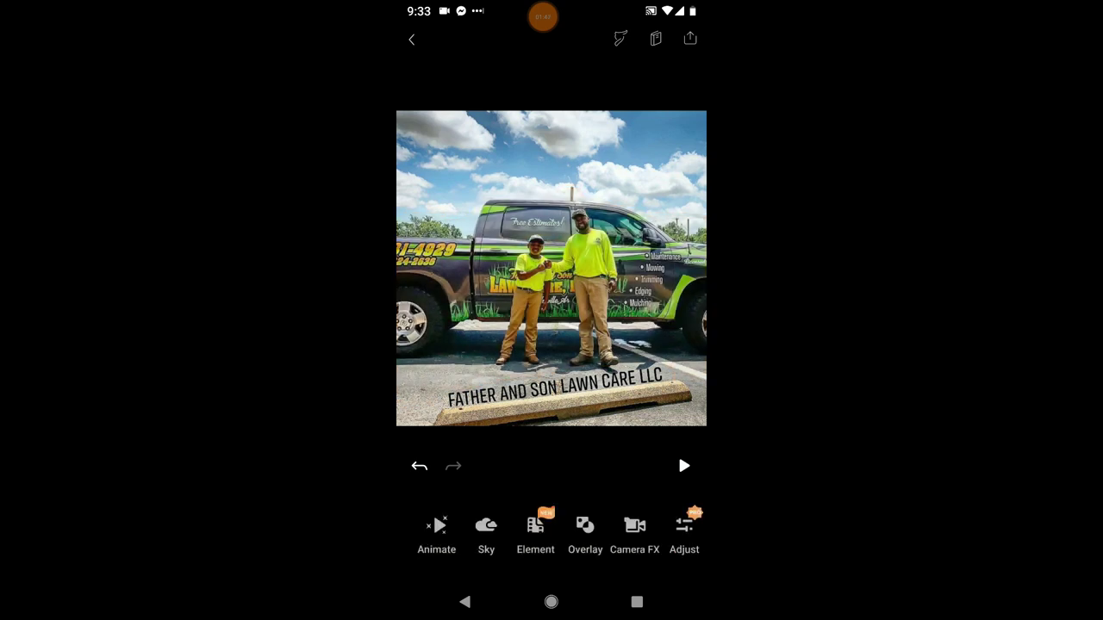
pyautogui.click(436, 529)
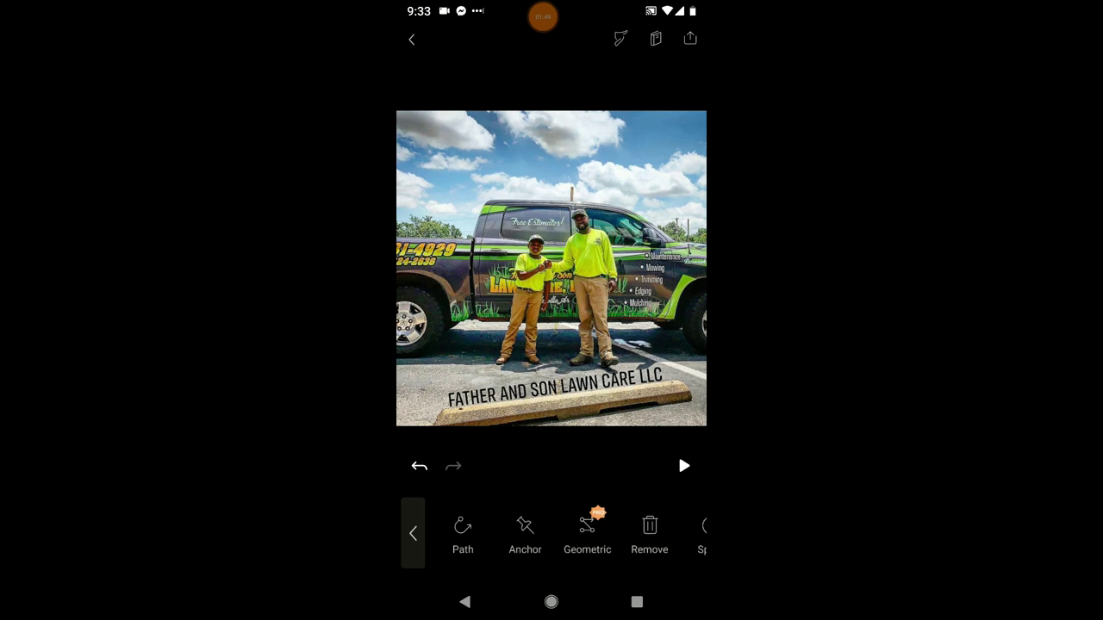
pyautogui.click(683, 465)
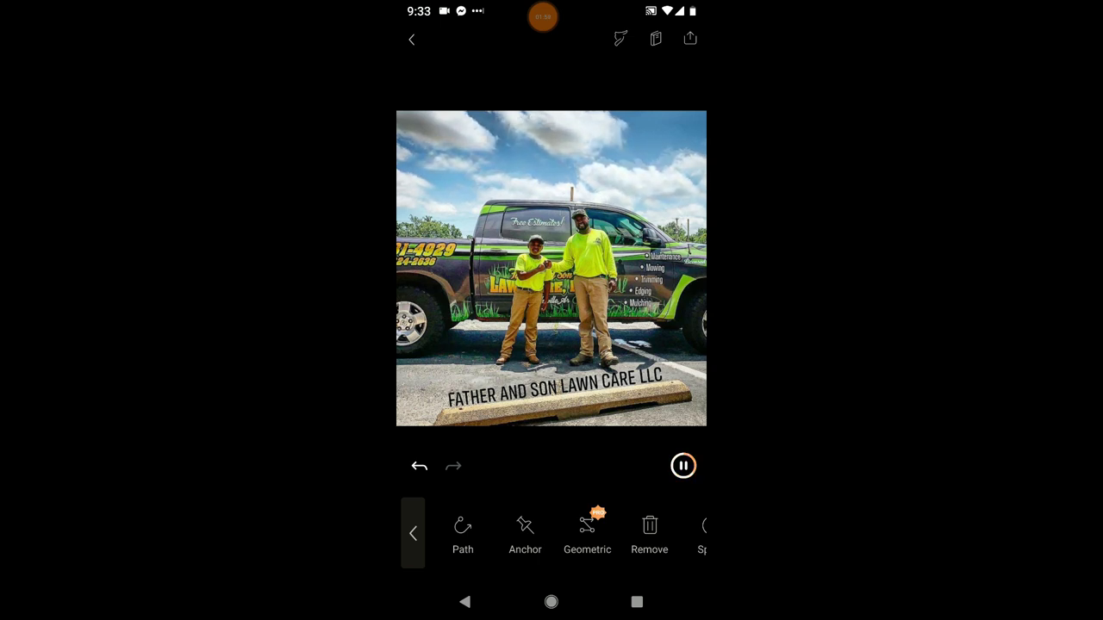
# Review export settings (Video, Original, 6s, 1080) and return to the main editor.
pyautogui.click(690, 38)
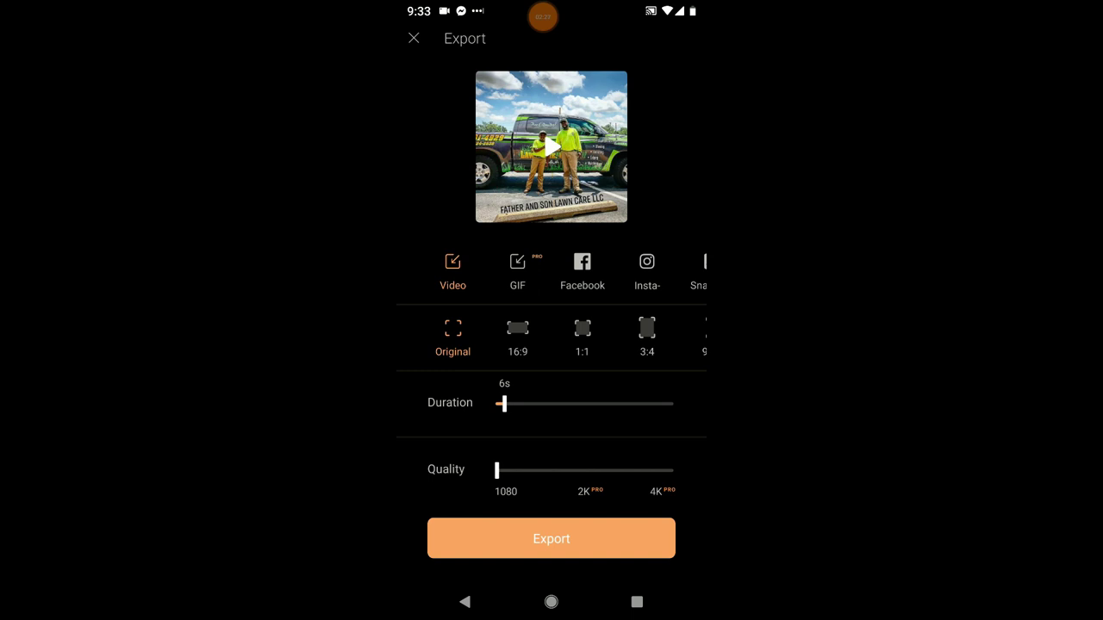
pyautogui.press('Escape')
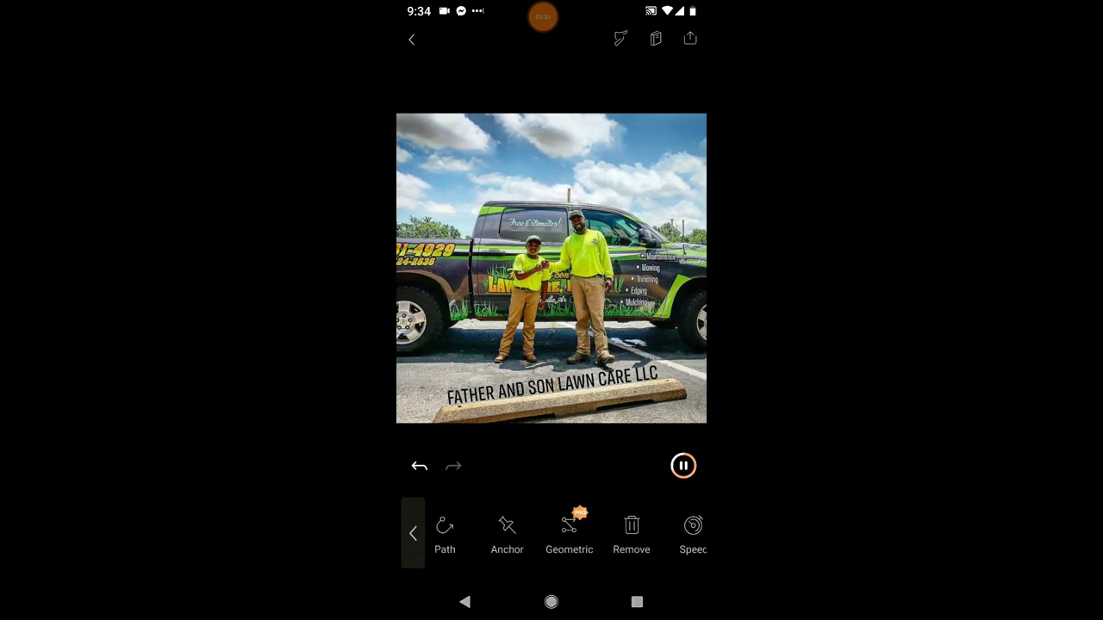
pyautogui.press('Escape')
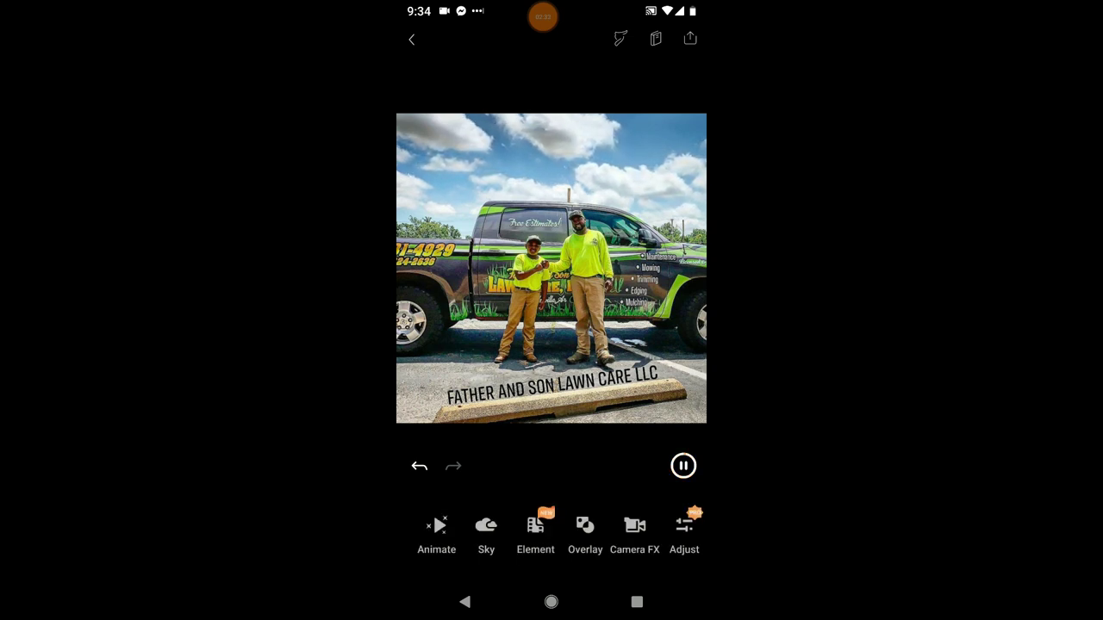
# Compare sky presets SN02, SN03 and SN01, settling on the clear blue SN02 sky.
pyautogui.click(486, 530)
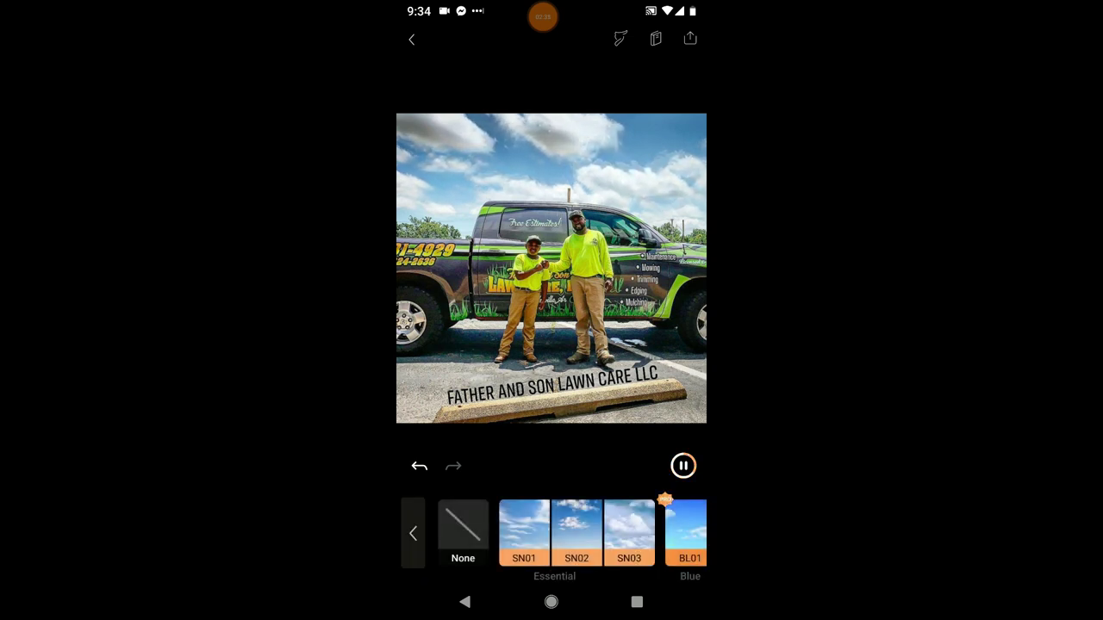
pyautogui.click(577, 530)
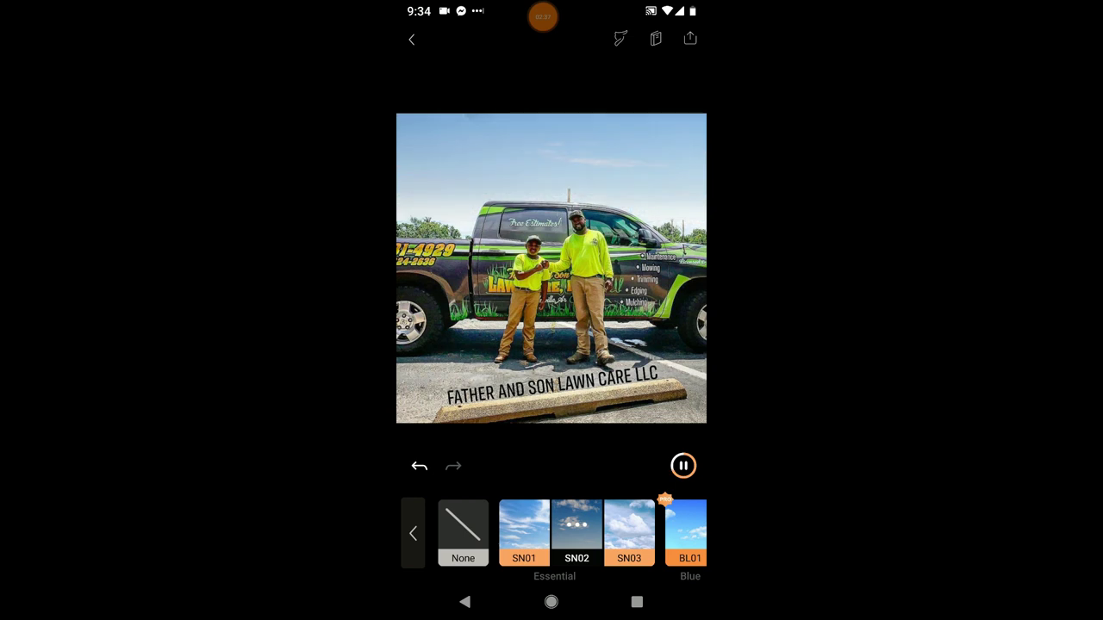
pyautogui.click(629, 530)
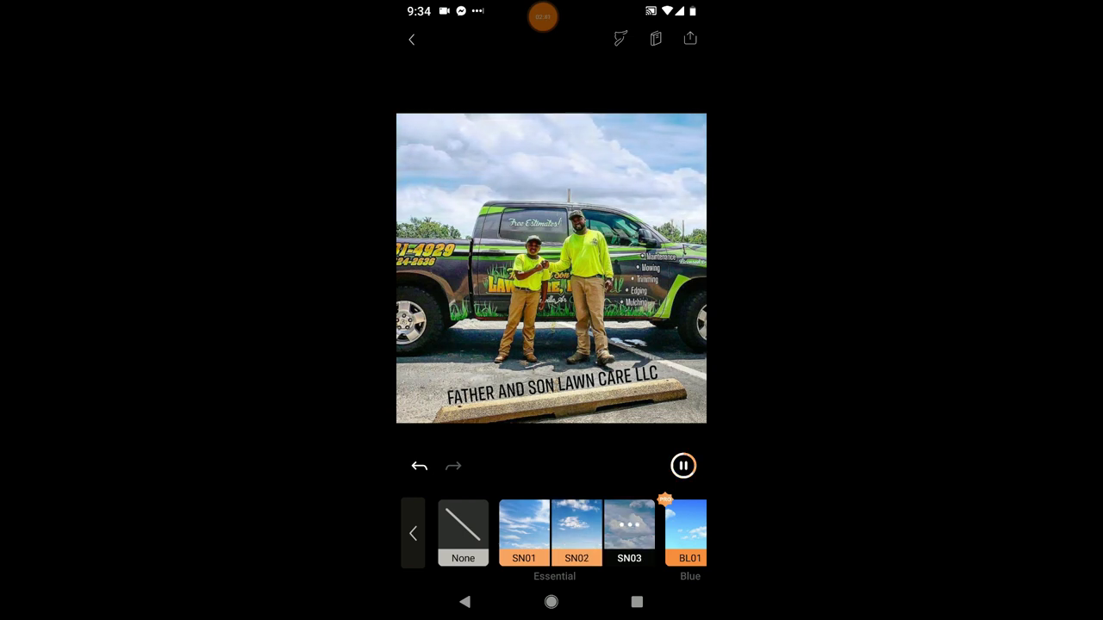
pyautogui.click(577, 529)
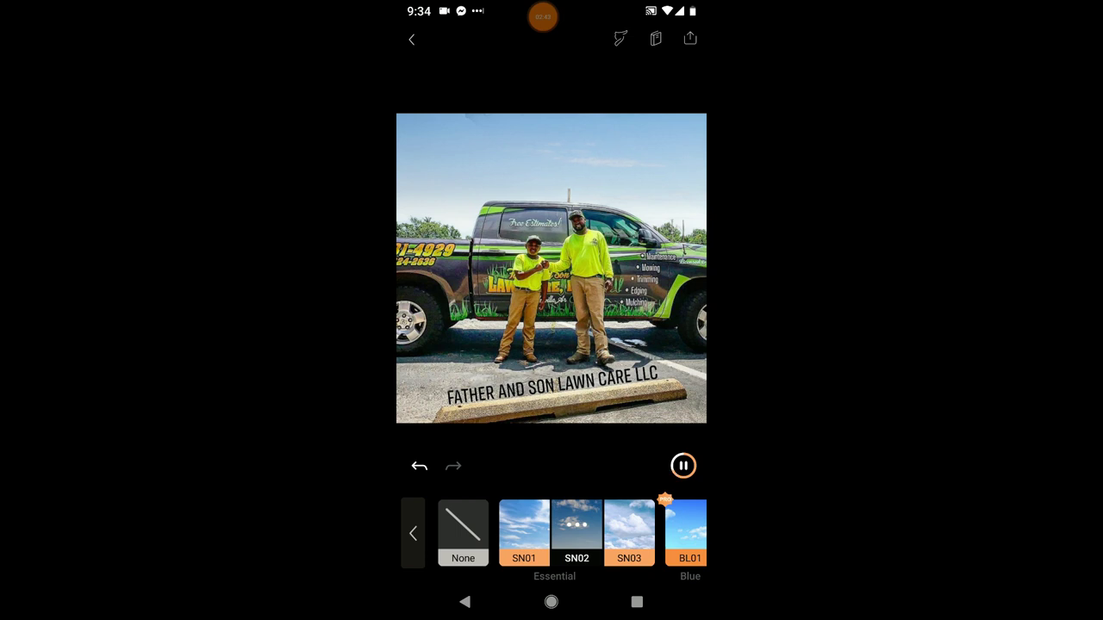
pyautogui.click(524, 530)
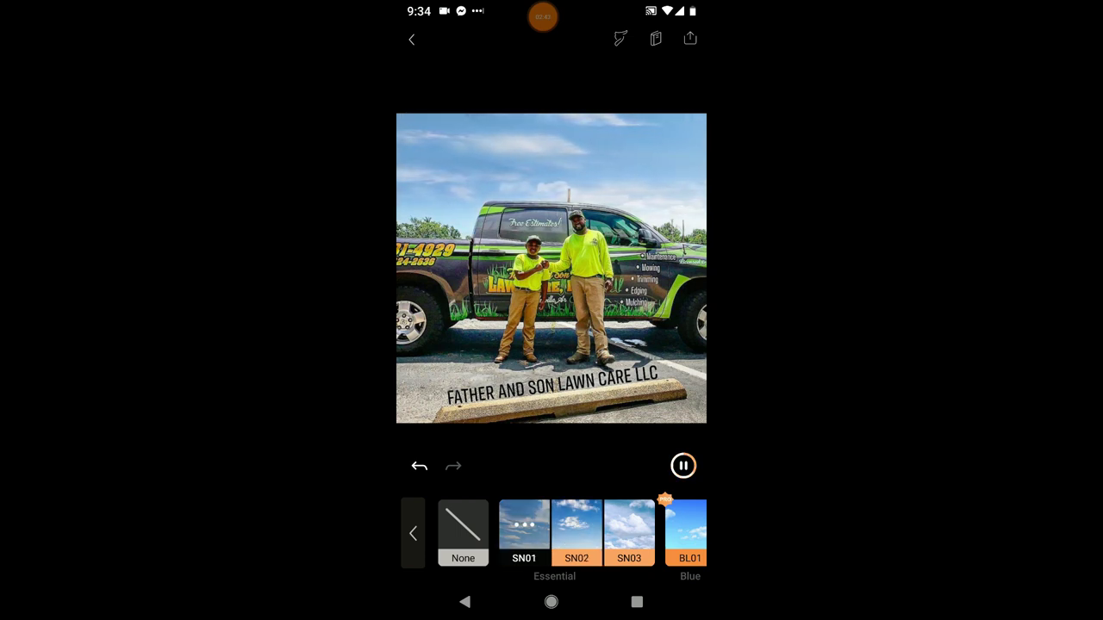
pyautogui.click(576, 530)
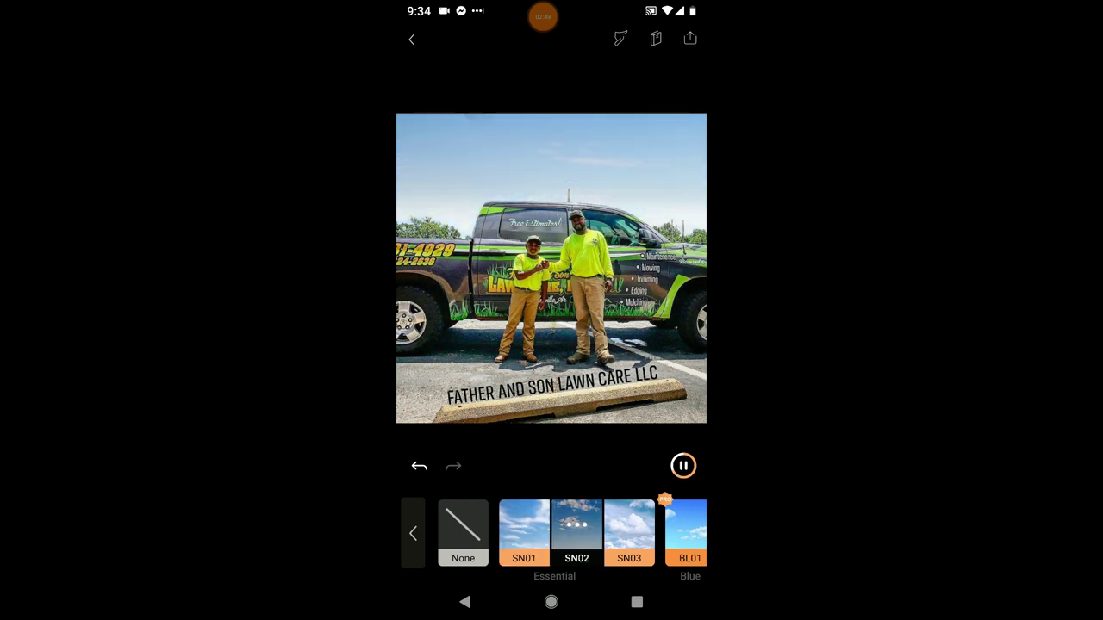